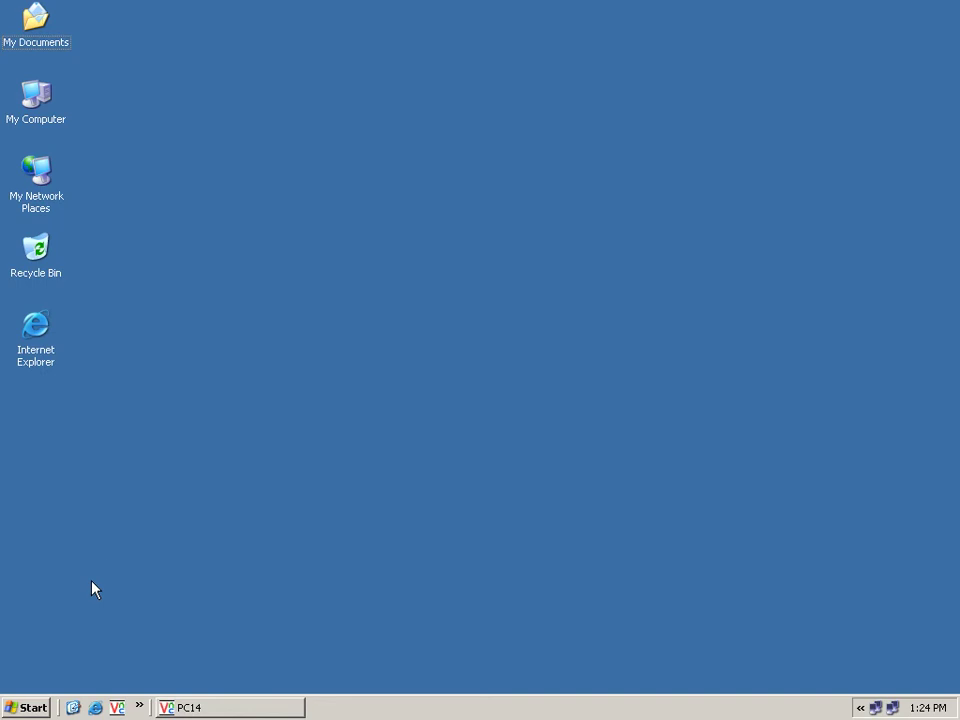
- Open the DHCP administrative console, maximize its window and widen the console tree
{"action": "left_click", "coordinate": [30, 708]}
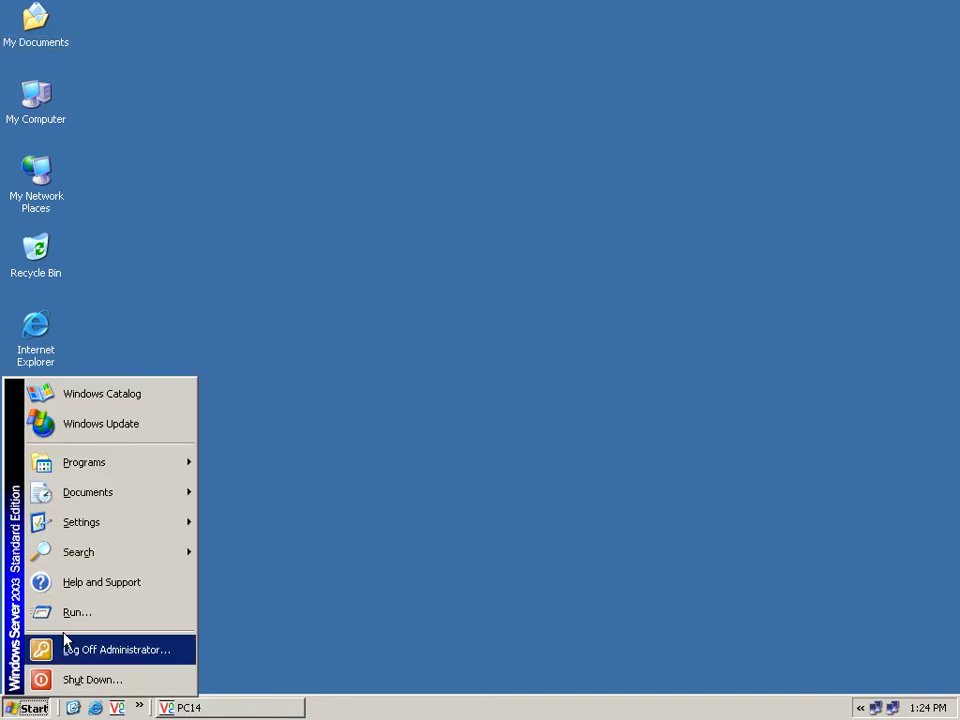
{"action": "mouse_move", "coordinate": [148, 468]}
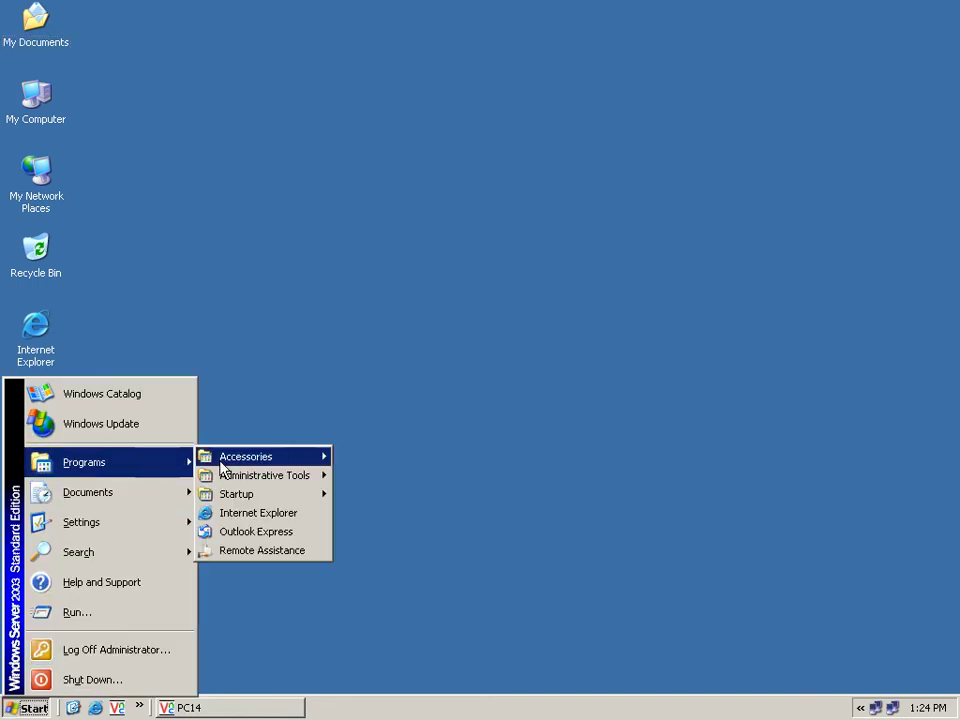
{"action": "mouse_move", "coordinate": [316, 477]}
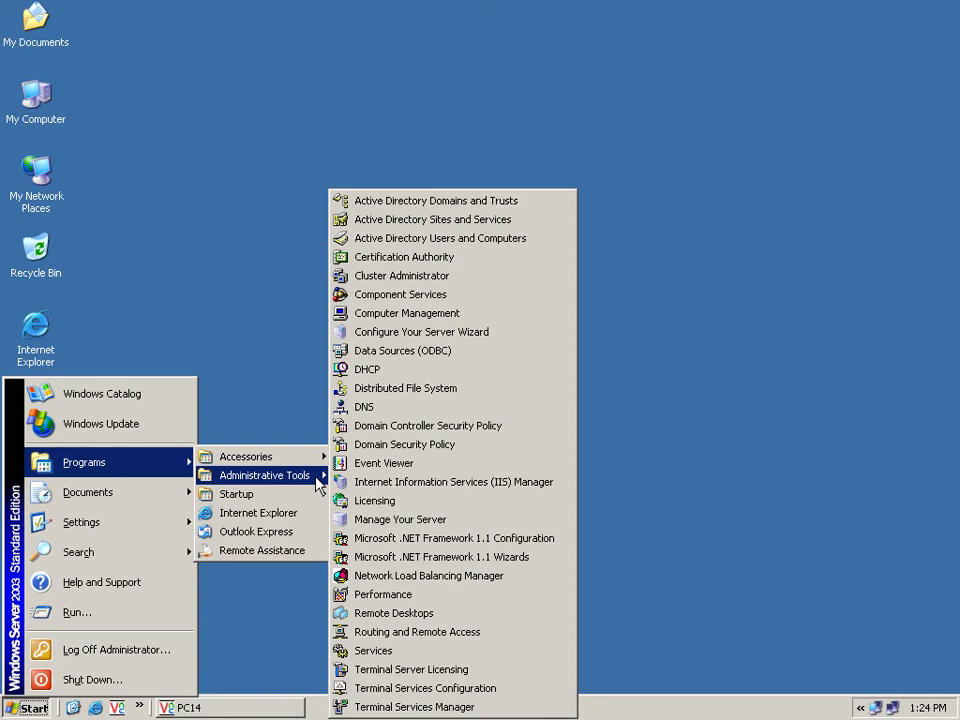
{"action": "left_click", "coordinate": [424, 372]}
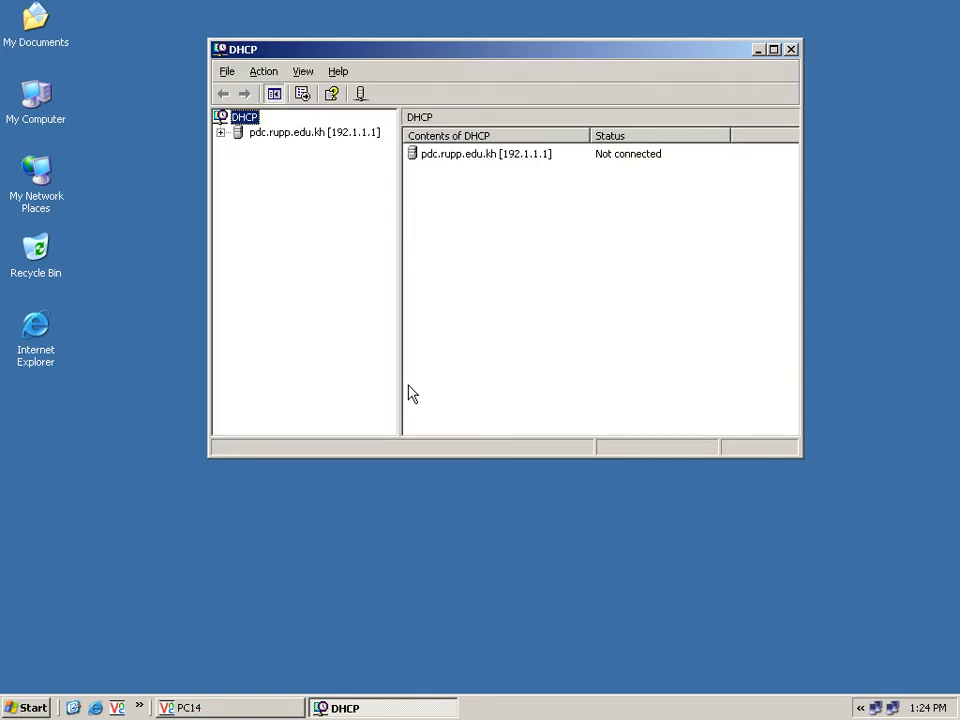
{"action": "double_click", "coordinate": [548, 55]}
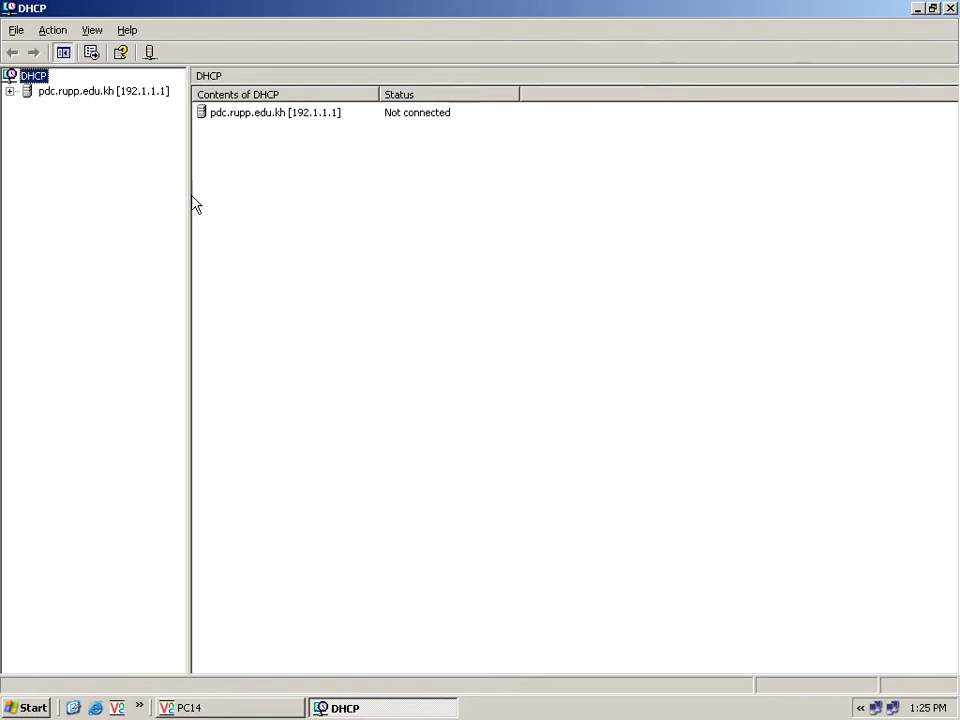
{"action": "left_click_drag", "start_coordinate": [189, 194], "coordinate": [286, 205]}
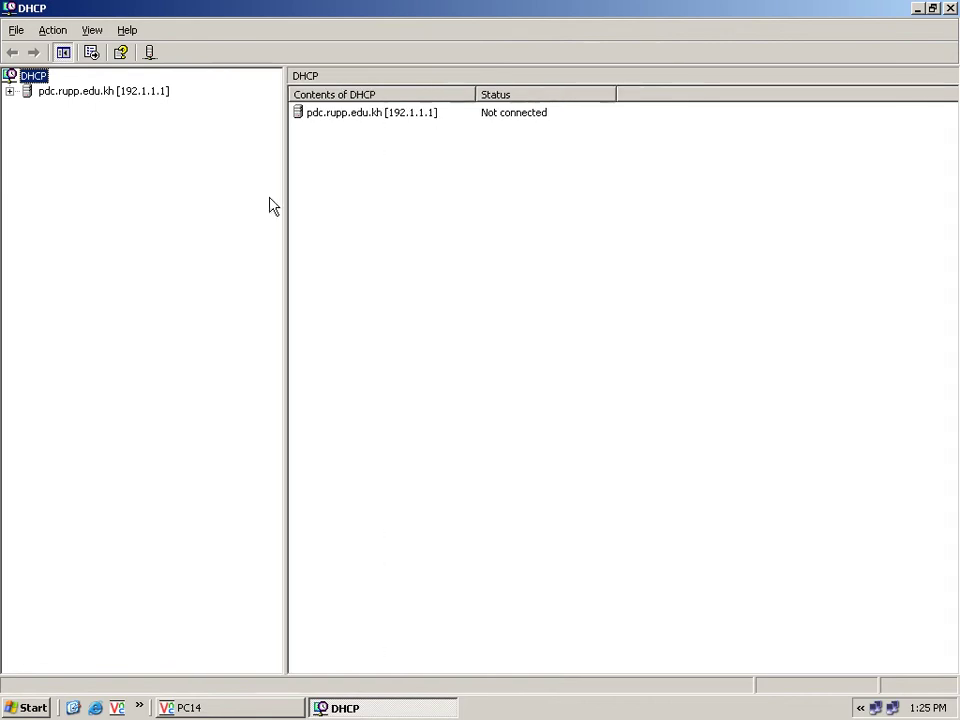
- Start a new scope on the pdc.rupp.edu.kh server and name it Class C
{"action": "left_click", "coordinate": [92, 100]}
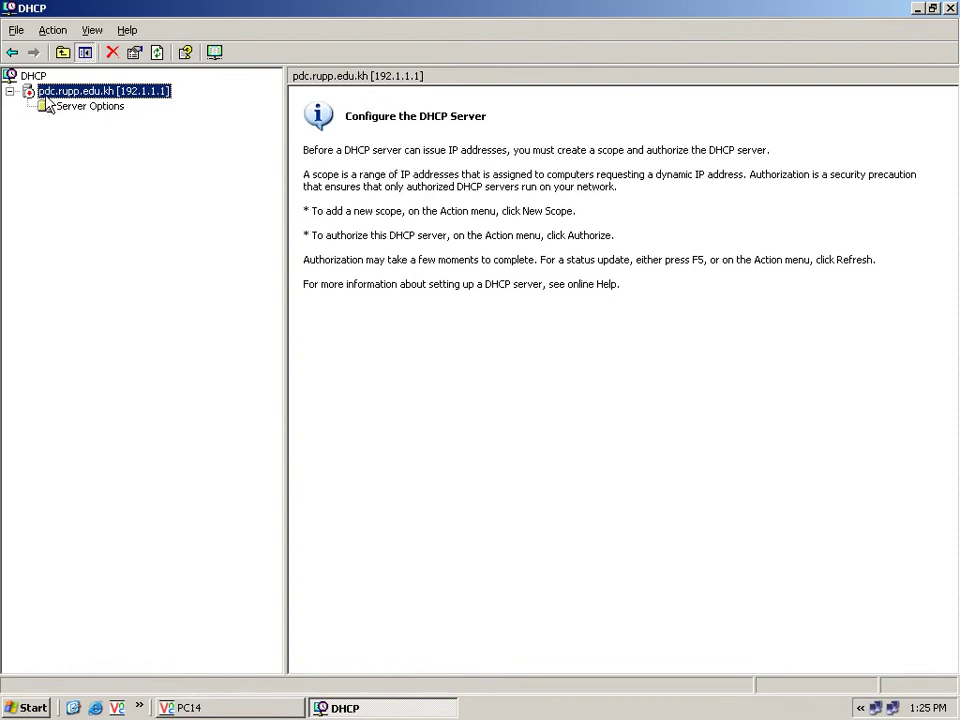
{"action": "right_click", "coordinate": [138, 96]}
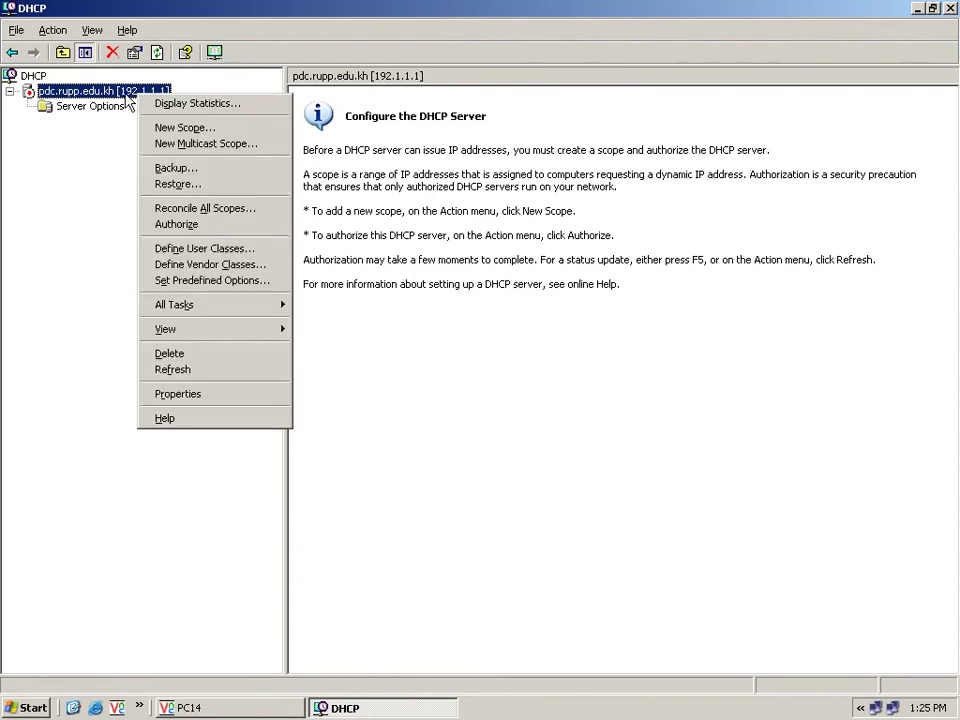
{"action": "left_click", "coordinate": [216, 134]}
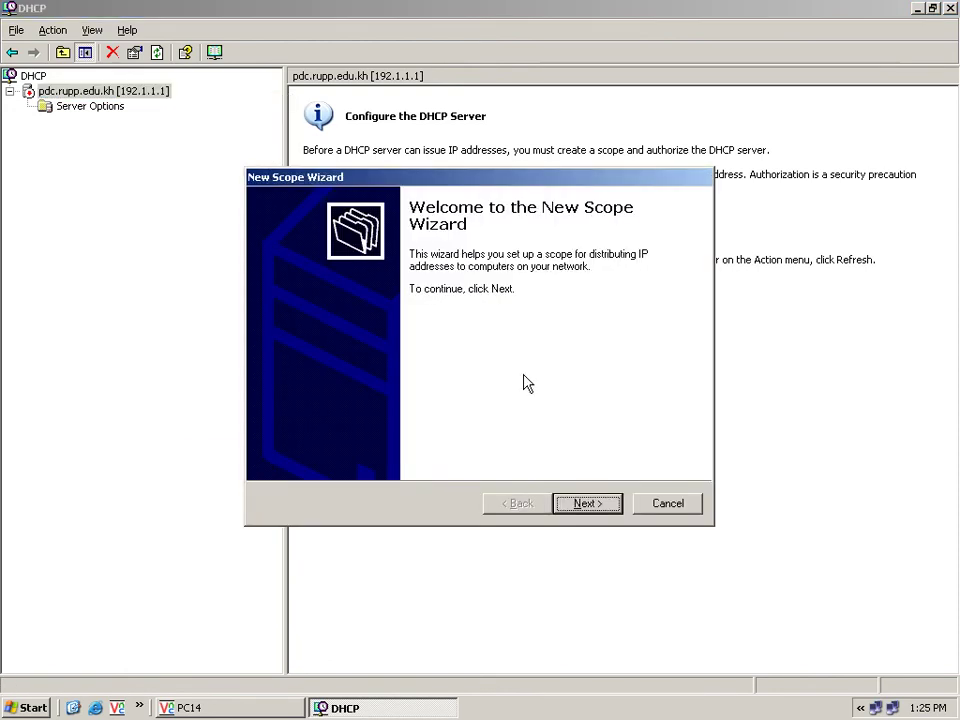
{"action": "left_click", "coordinate": [612, 508]}
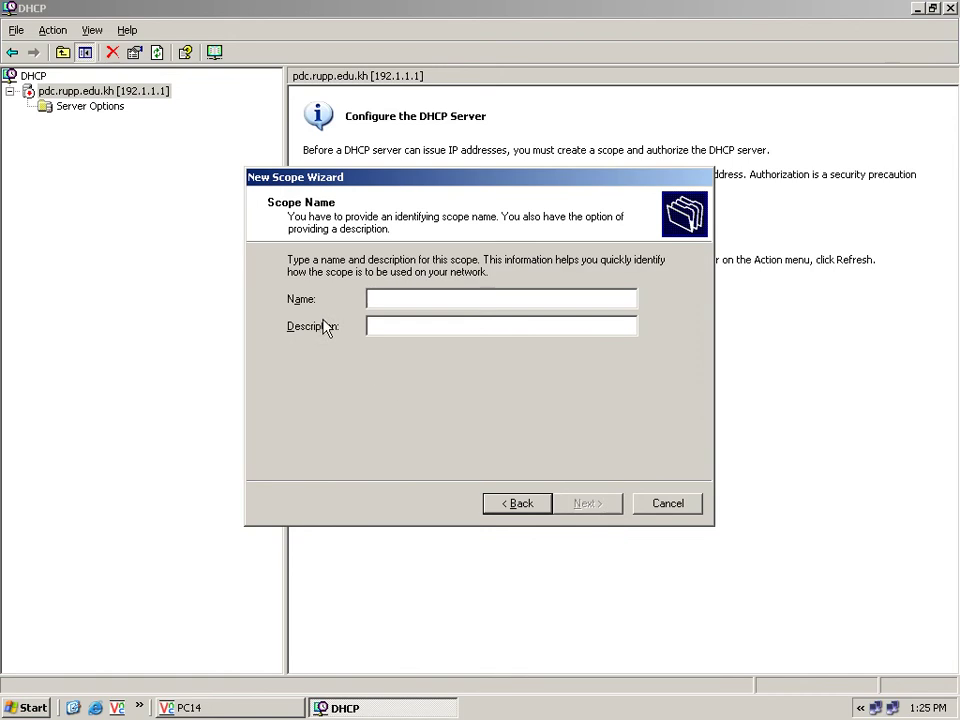
{"action": "type", "text": "C"}
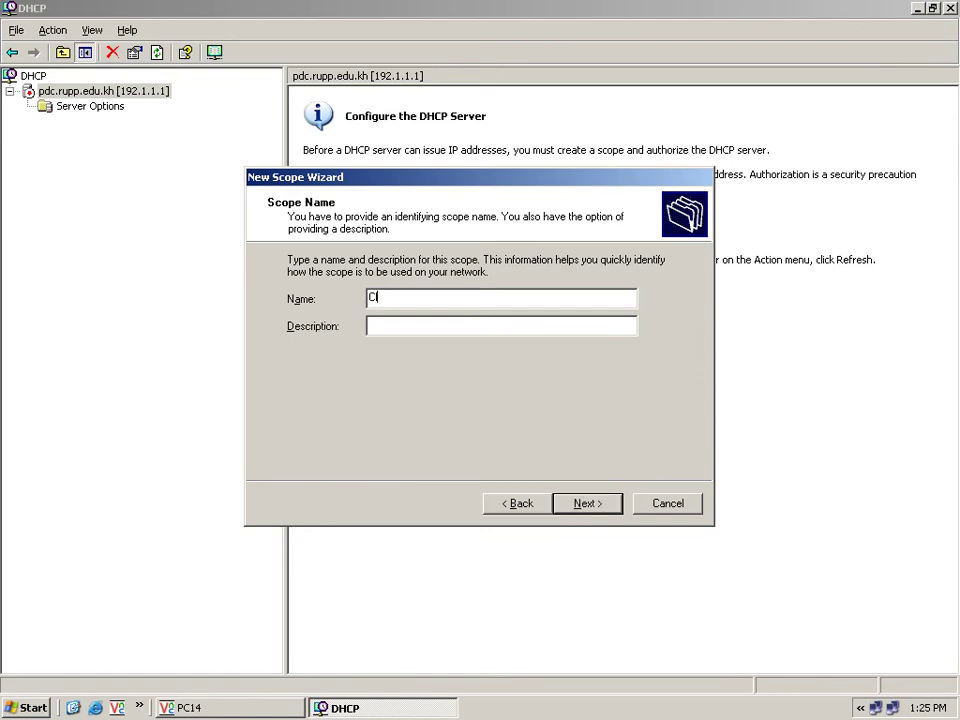
{"action": "type", "text": "lass C"}
{"action": "left_click", "coordinate": [588, 503]}
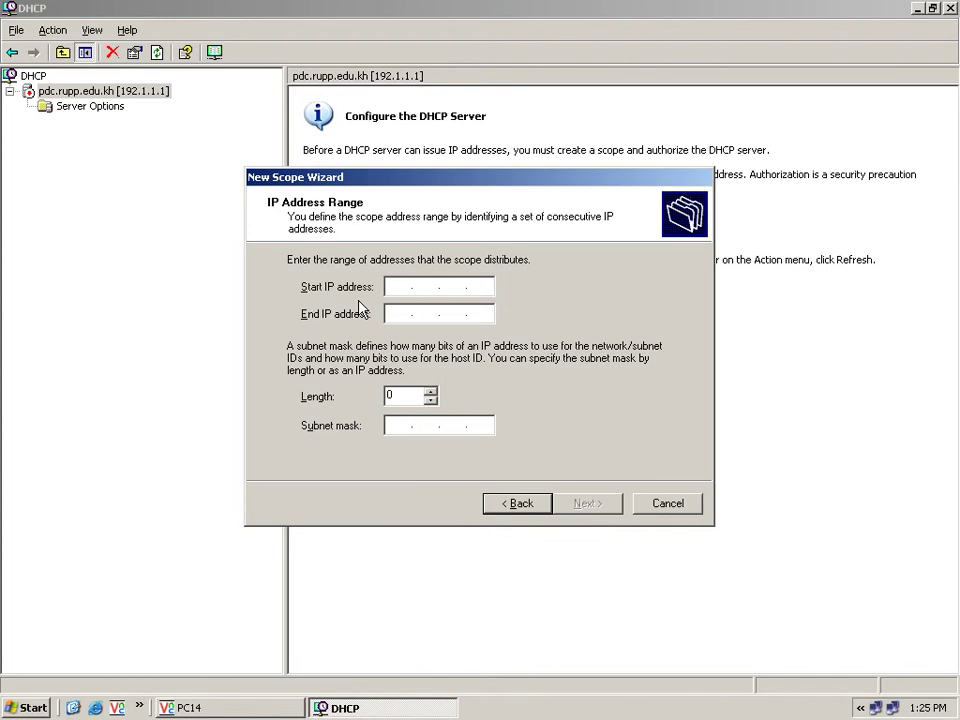
- Set the scope's address range from 192.1.1.10 to 192.1.1.254, keeping the automatically filled subnet mask
{"action": "type", "text": "192 . 1 . 1 . 10"}
{"action": "left_click", "coordinate": [399, 314]}
{"action": "type", "text": "192 . "}
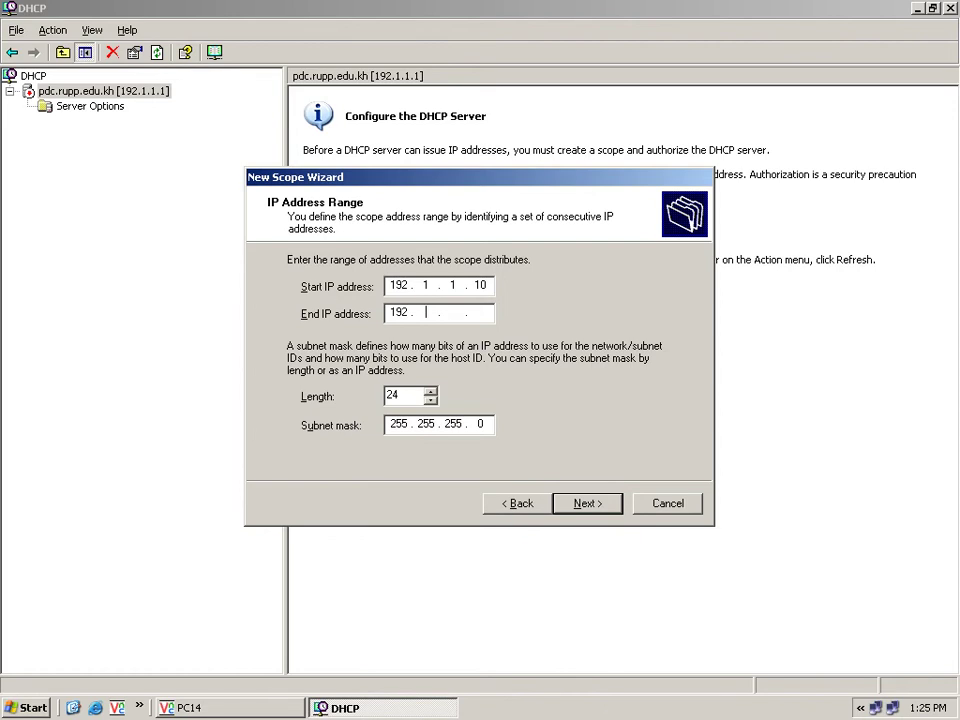
{"action": "type", "text": "1 . 1 . 254"}
{"action": "left_click", "coordinate": [465, 426]}
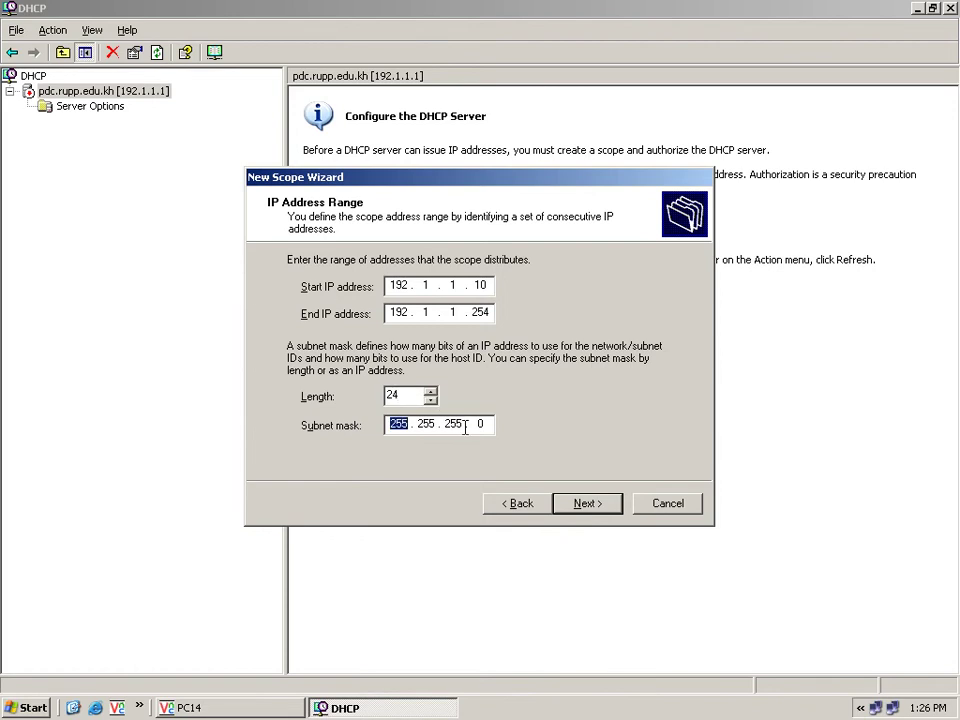
{"action": "left_click", "coordinate": [580, 505]}
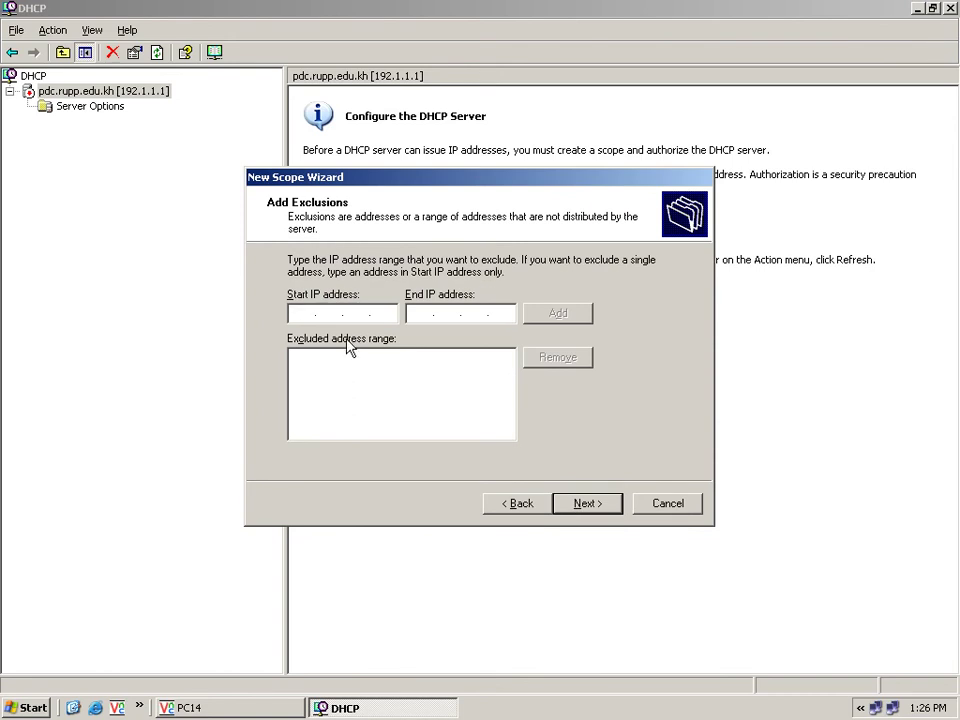
- Exclude the single address 192.1.1.50 and the range 192.1.1.100 to 192.1.1.105 from the scope
{"action": "type", "text": "192.1.1.50"}
{"action": "left_click", "coordinate": [537, 317]}
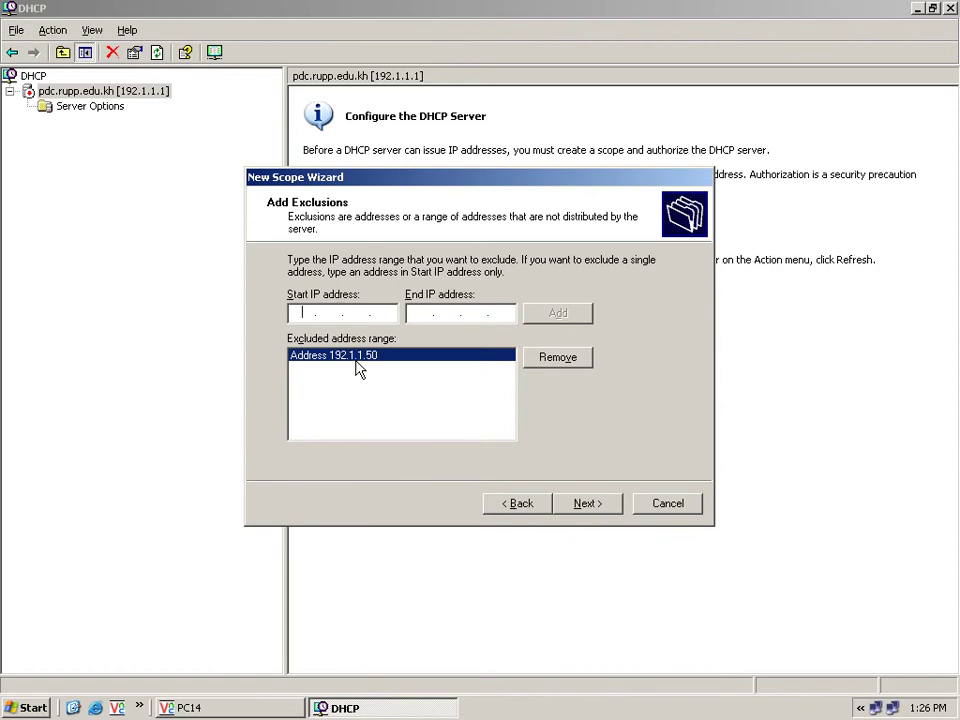
{"action": "type", "text": "192.1.1.100"}
{"action": "left_click", "coordinate": [422, 315]}
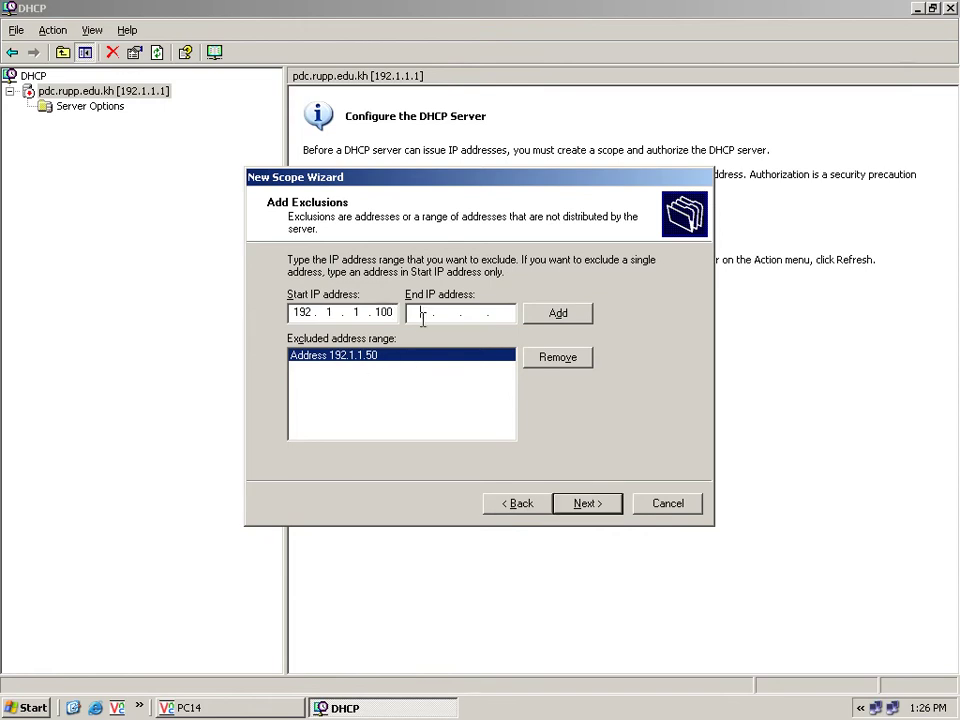
{"action": "type", "text": "192 . 1 . 1 . 105"}
{"action": "left_click", "coordinate": [556, 314]}
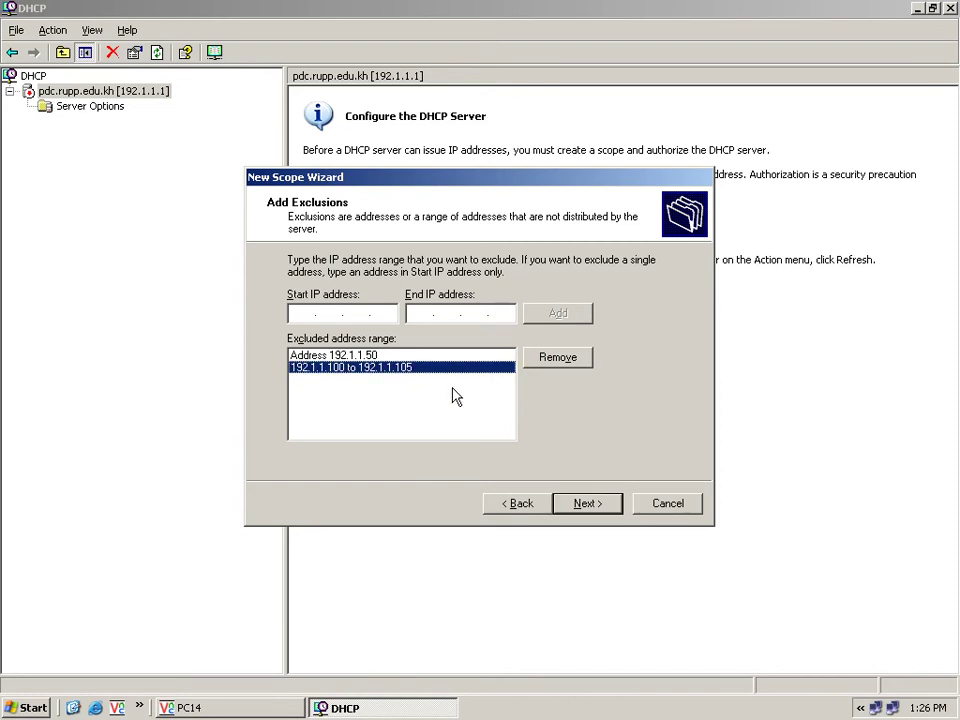
{"action": "left_click", "coordinate": [590, 506]}
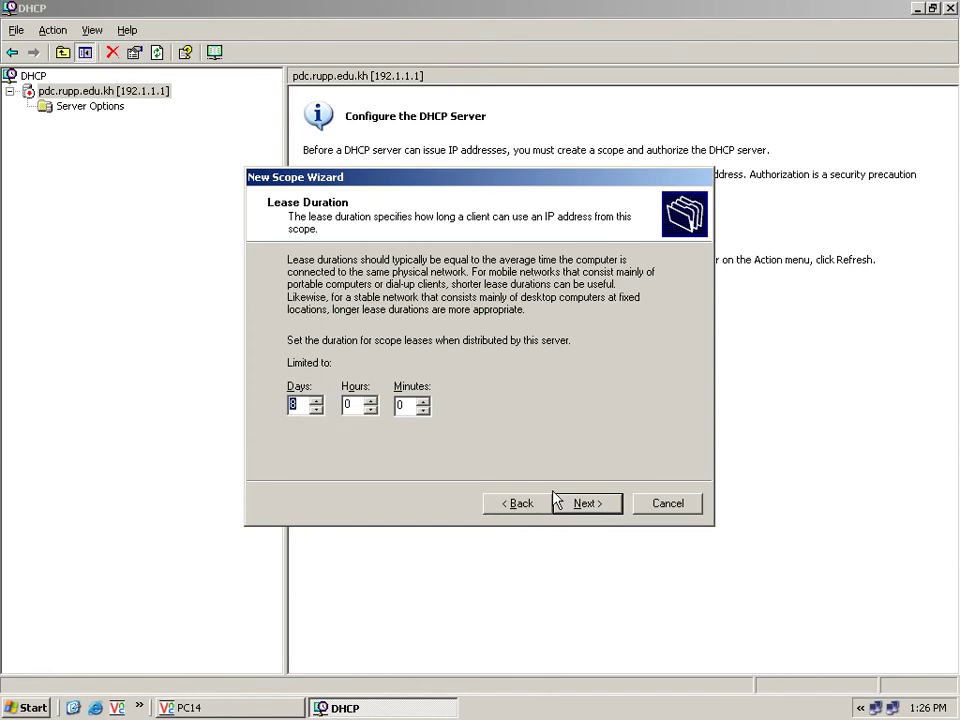
- Accept the default lease duration, then choose to configure the DHCP options now with 192.1.1.1 as the default gateway
{"action": "left_click", "coordinate": [574, 504]}
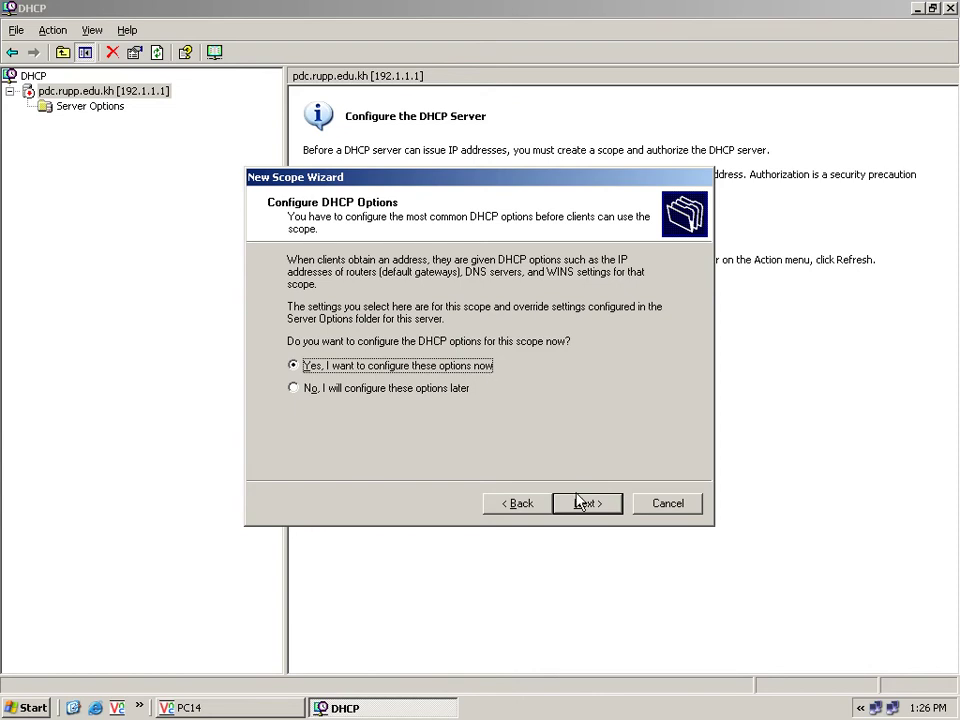
{"action": "left_click", "coordinate": [590, 507]}
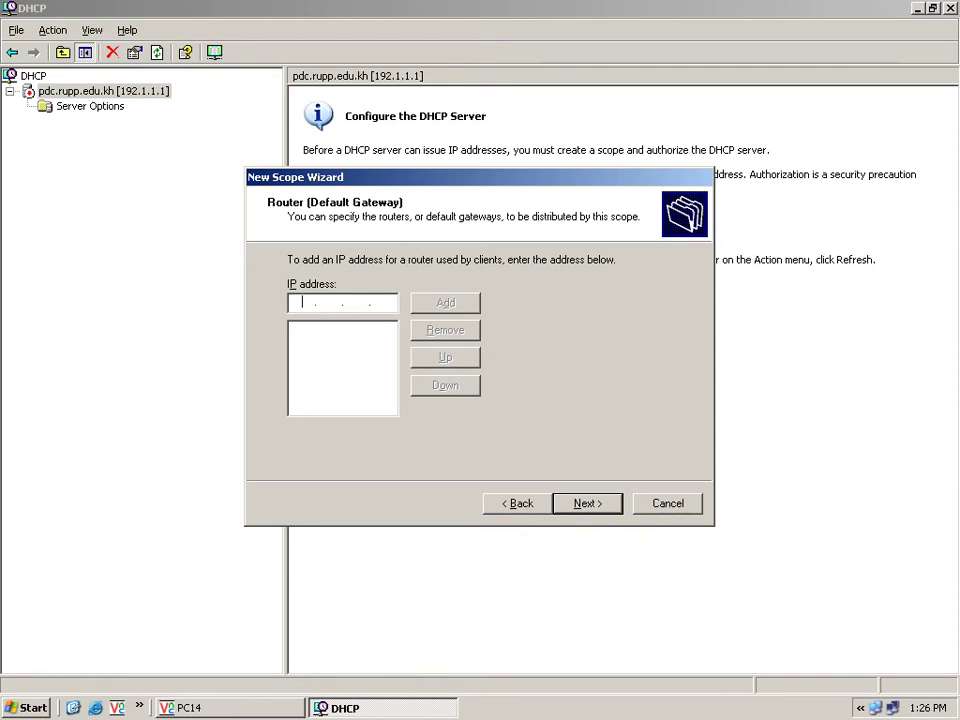
{"action": "type", "text": "192.1."}
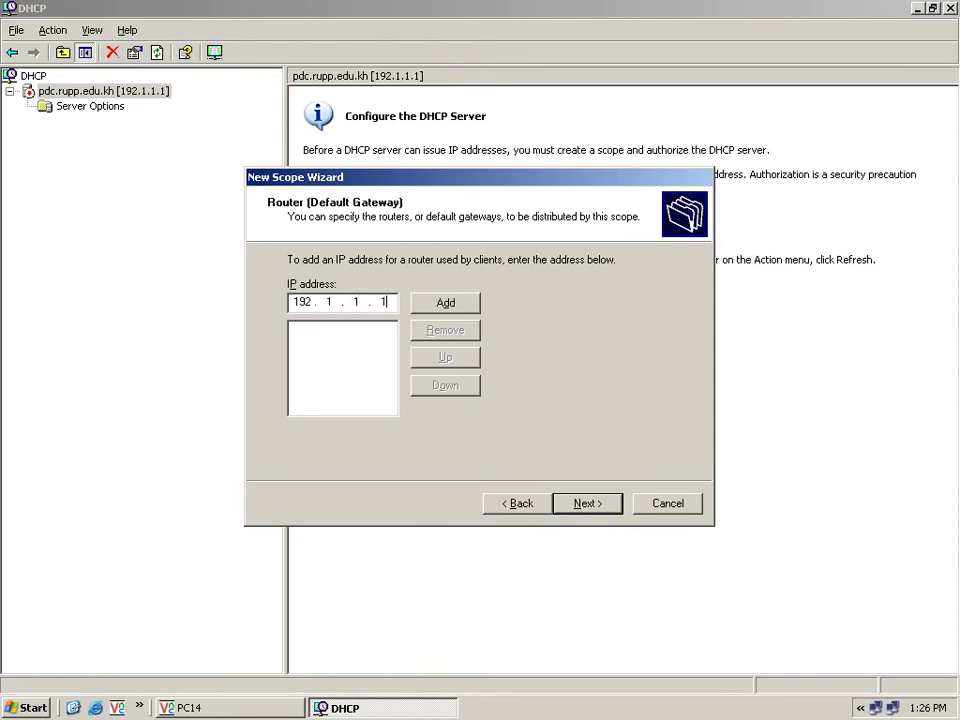
{"action": "left_click", "coordinate": [434, 309]}
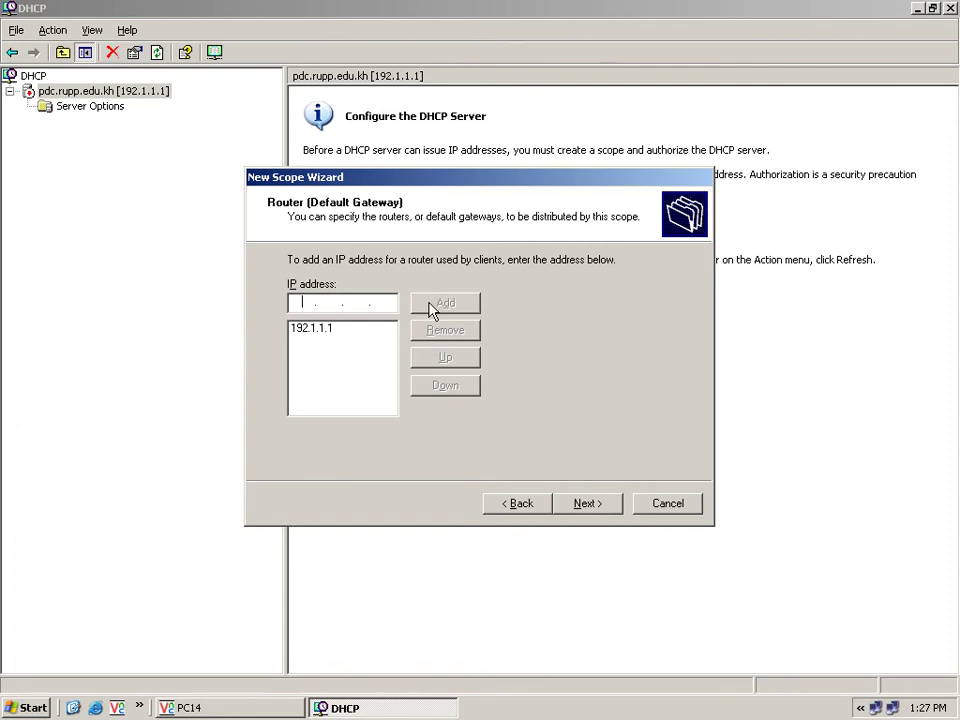
{"action": "left_click", "coordinate": [586, 503]}
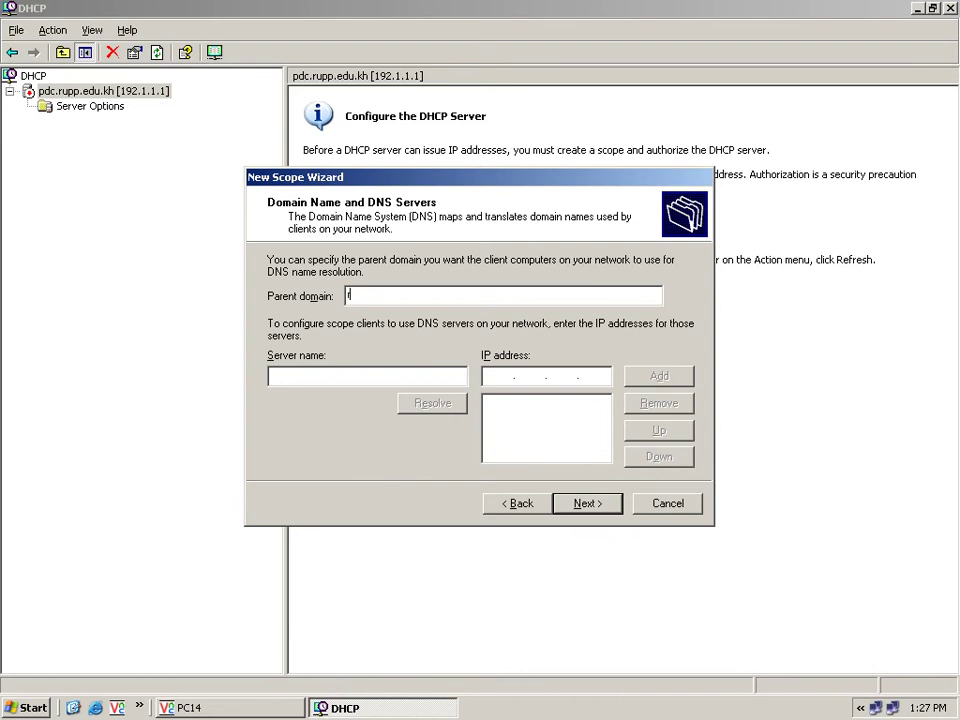
- Set the parent domain to rupp.edu.kh and add the DNS server pdc with IP address 192.1.1.1
{"action": "type", "text": "rupp."}
{"action": "type", "text": "edu"}
{"action": "type", "text": "u"}
{"action": "type", "text": ".kh"}
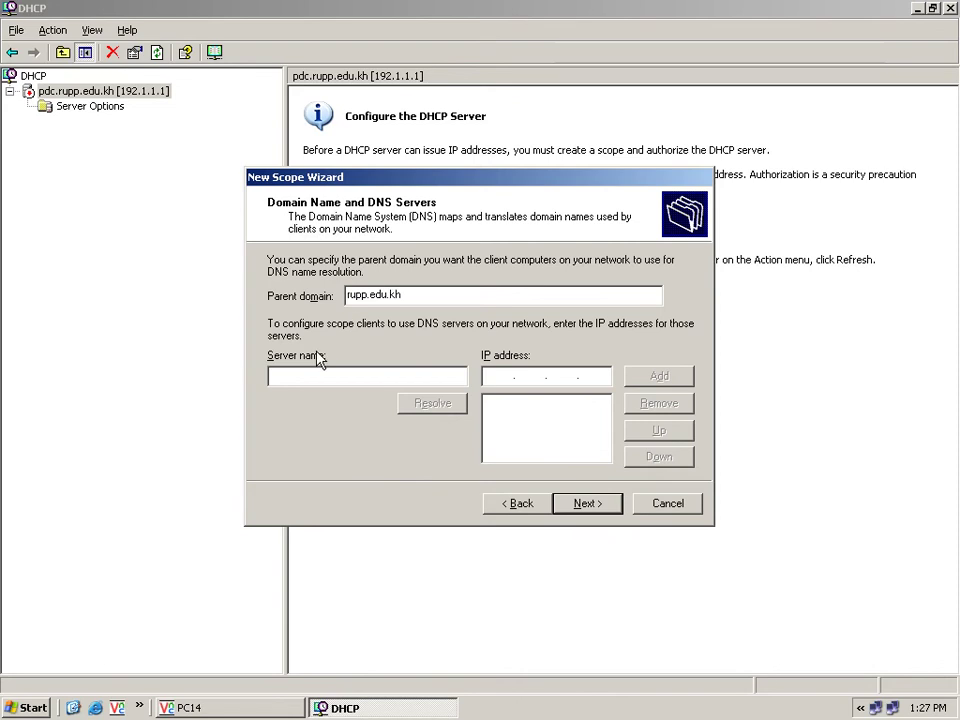
{"action": "left_click", "coordinate": [300, 376]}
{"action": "type", "text": "pdc"}
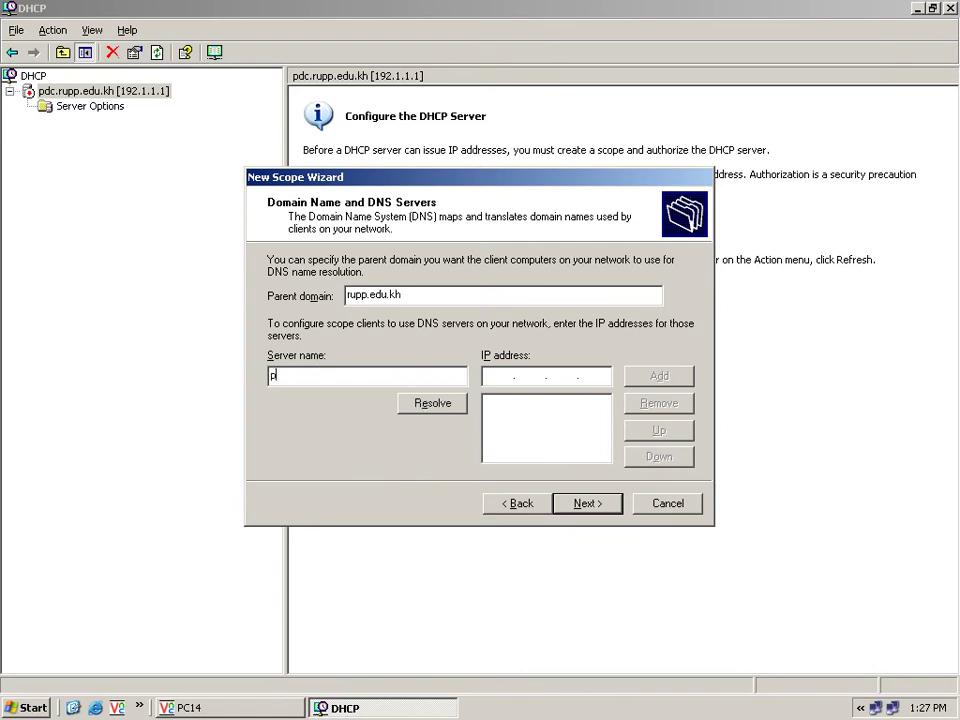
{"action": "left_click", "coordinate": [491, 375]}
{"action": "type", "text": "192.1.1.1"}
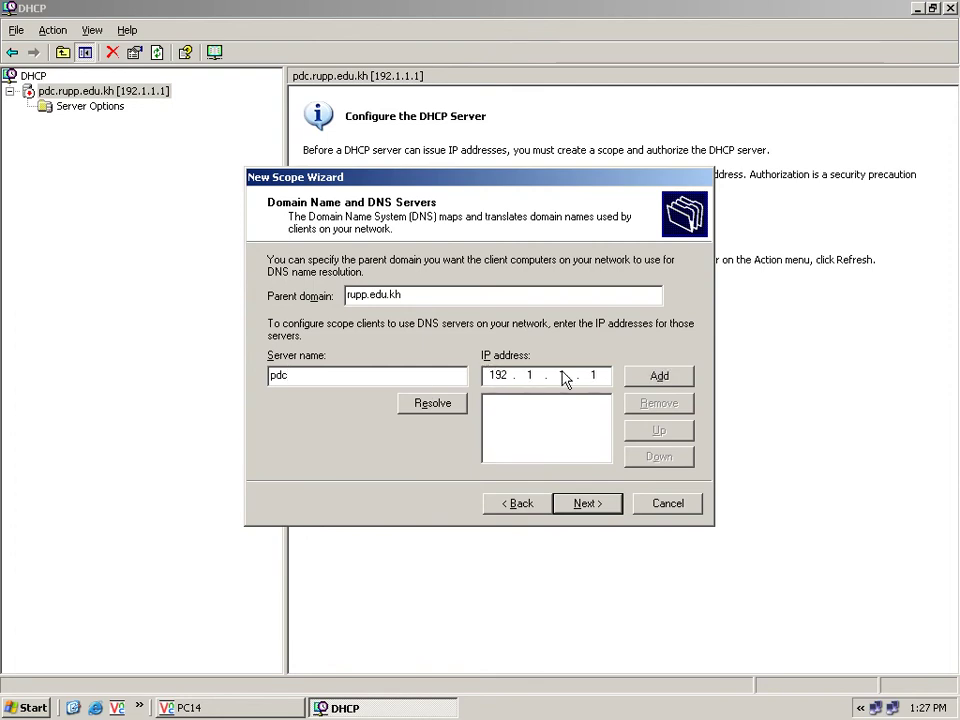
{"action": "left_click", "coordinate": [641, 381]}
{"action": "left_click", "coordinate": [594, 508]}
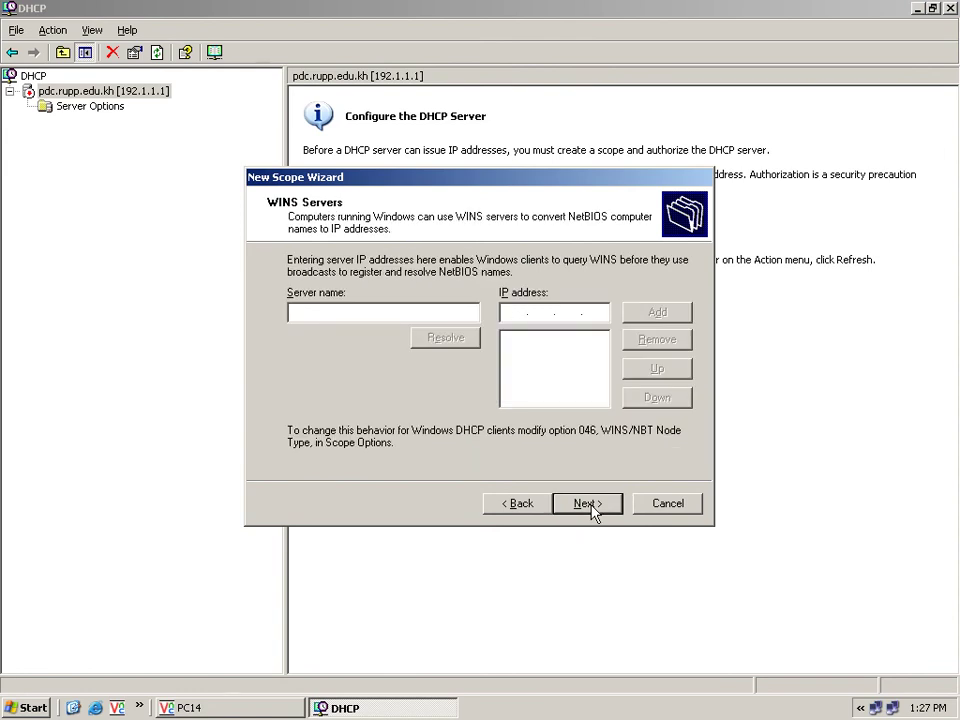
- Finish creating the scope without any WINS servers and without activating it
{"action": "left_click", "coordinate": [594, 508]}
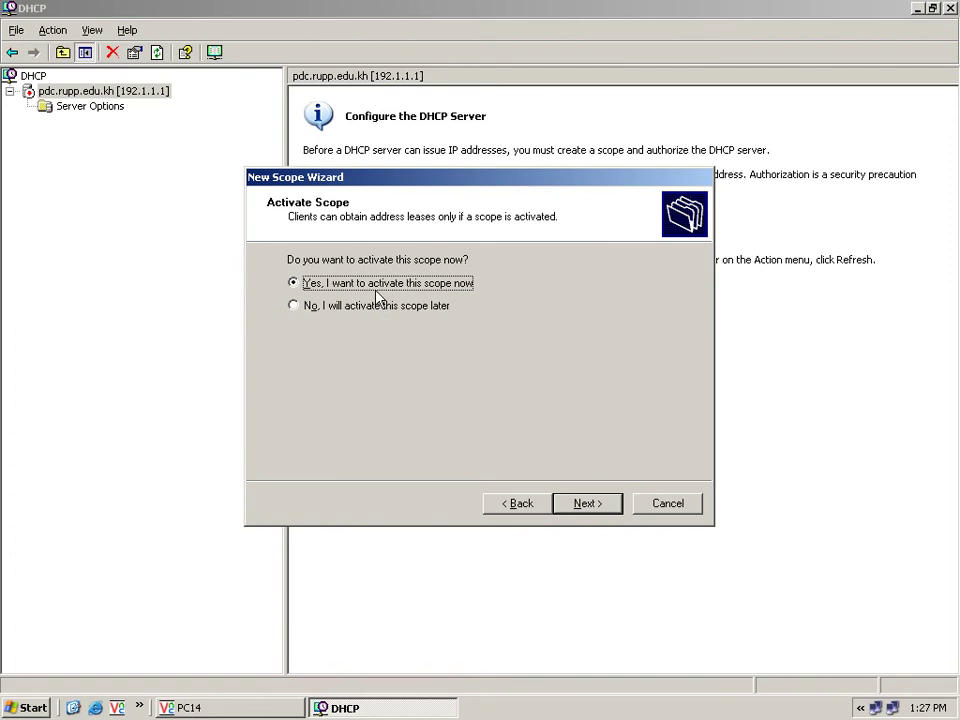
{"action": "left_click", "coordinate": [394, 310]}
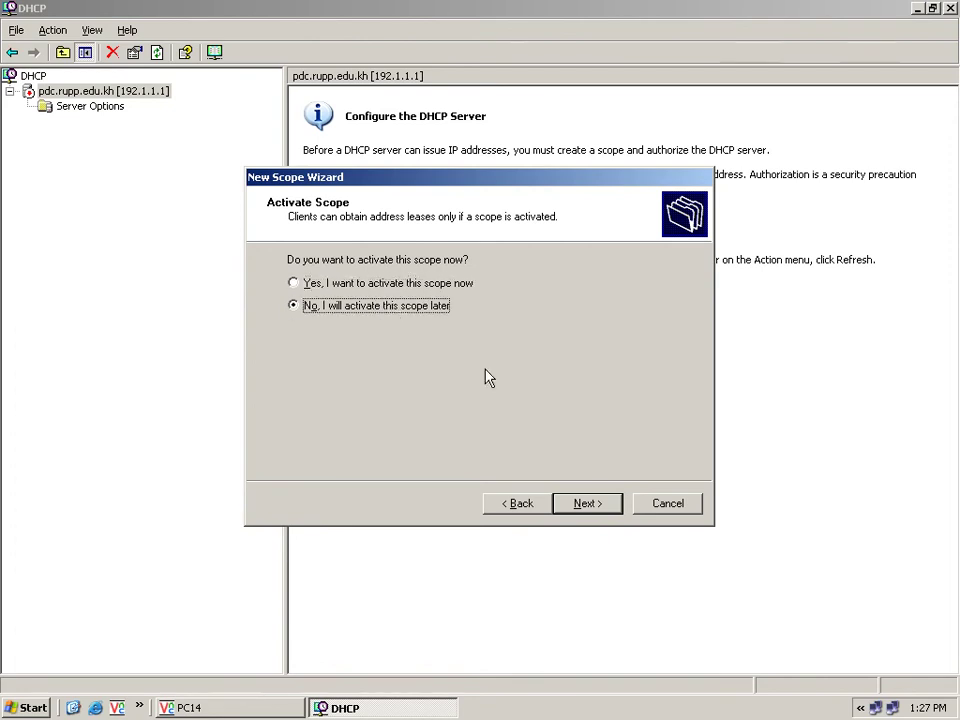
{"action": "left_click", "coordinate": [599, 505]}
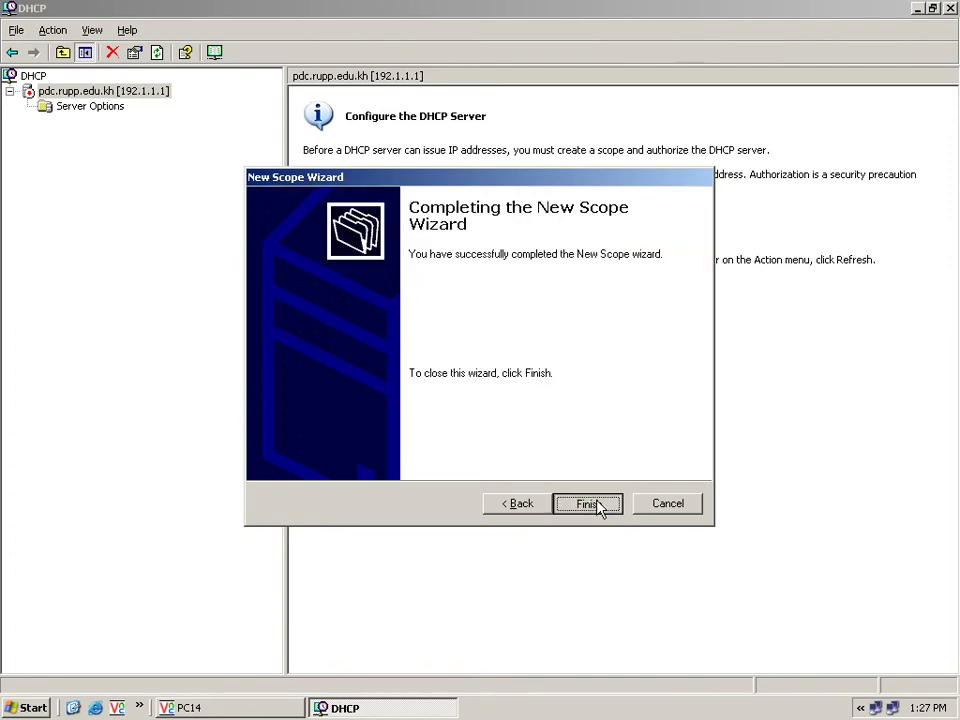
{"action": "left_click", "coordinate": [595, 503]}
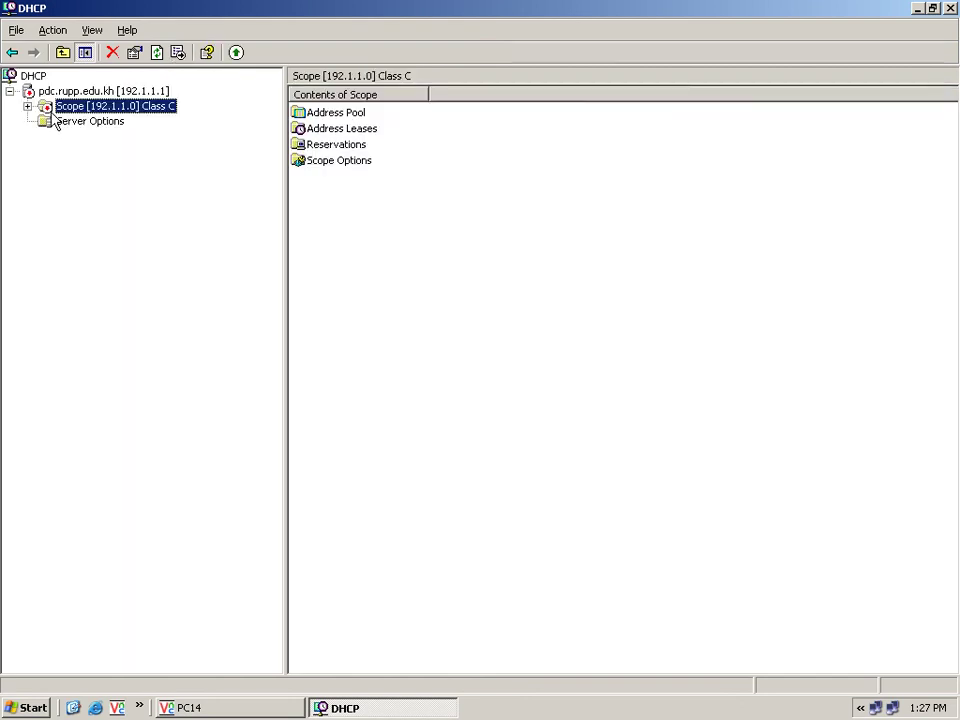
- Expand the Class C scope in the console tree and activate it
{"action": "left_click", "coordinate": [28, 106]}
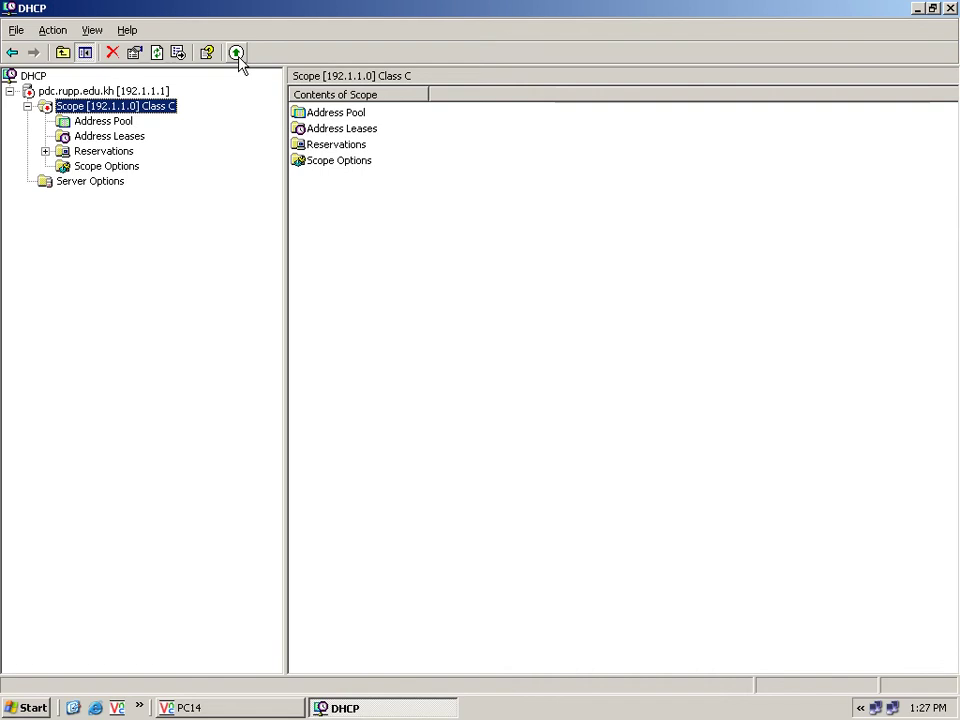
{"action": "right_click", "coordinate": [170, 105]}
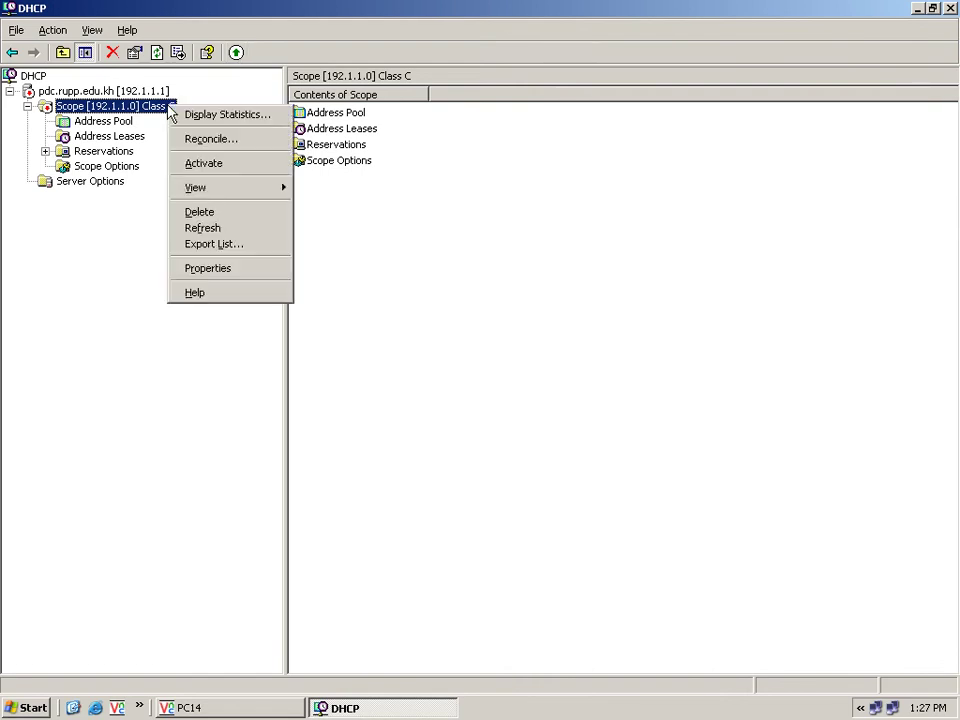
{"action": "left_click", "coordinate": [217, 170]}
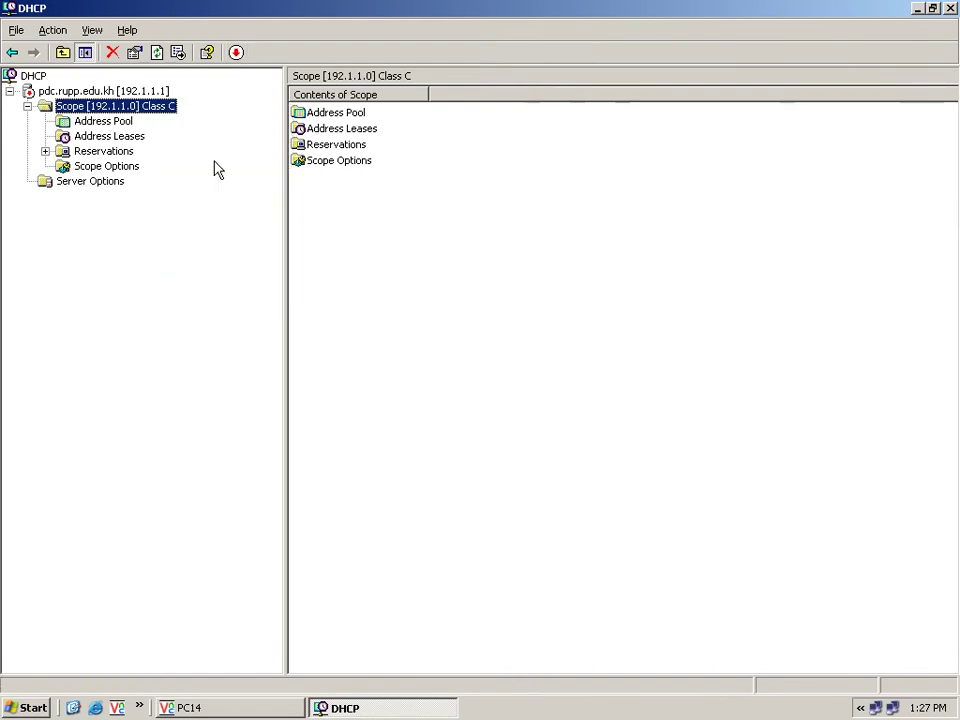
- Authorize the DHCP server pdc.rupp.edu.kh and refresh it, leaving its Class C scope expanded and selected
{"action": "left_click", "coordinate": [151, 93]}
{"action": "right_click", "coordinate": [152, 93]}
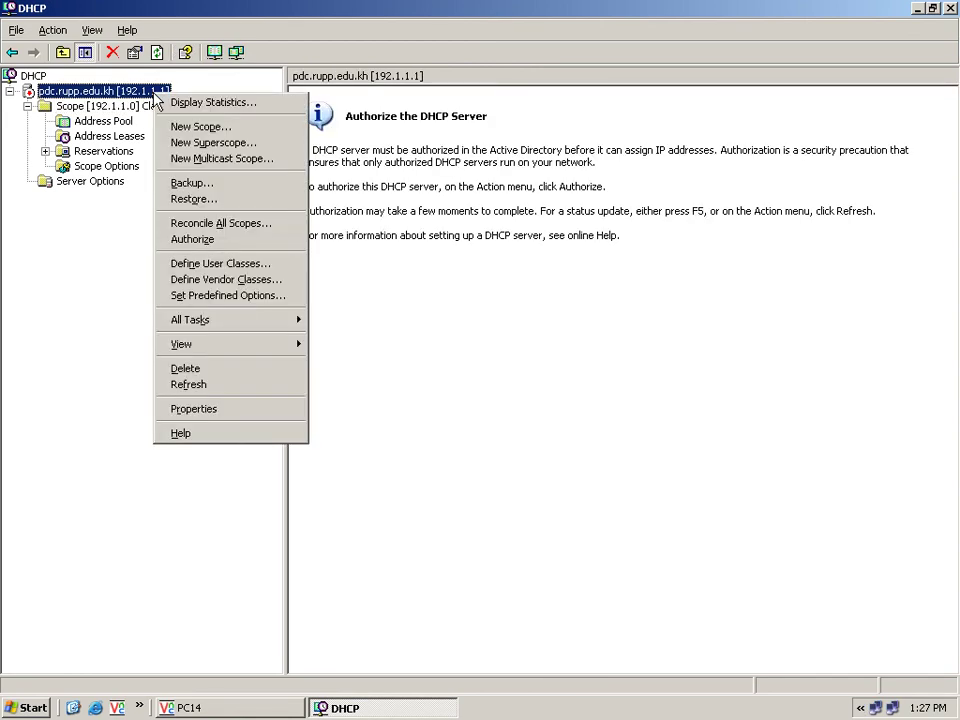
{"action": "left_click", "coordinate": [223, 242]}
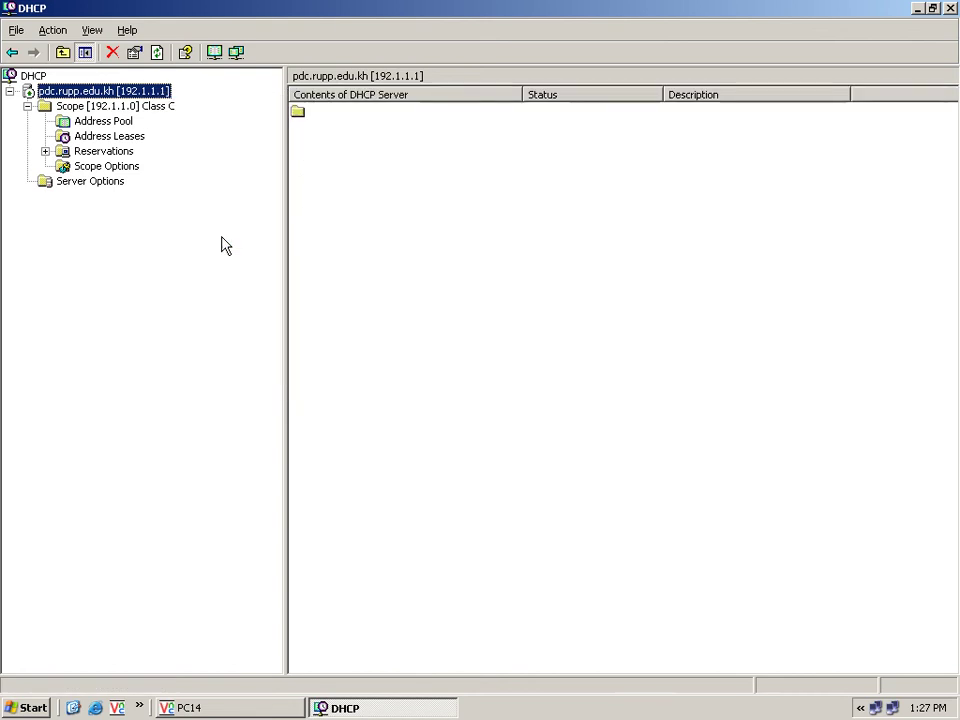
{"action": "left_click", "coordinate": [156, 57]}
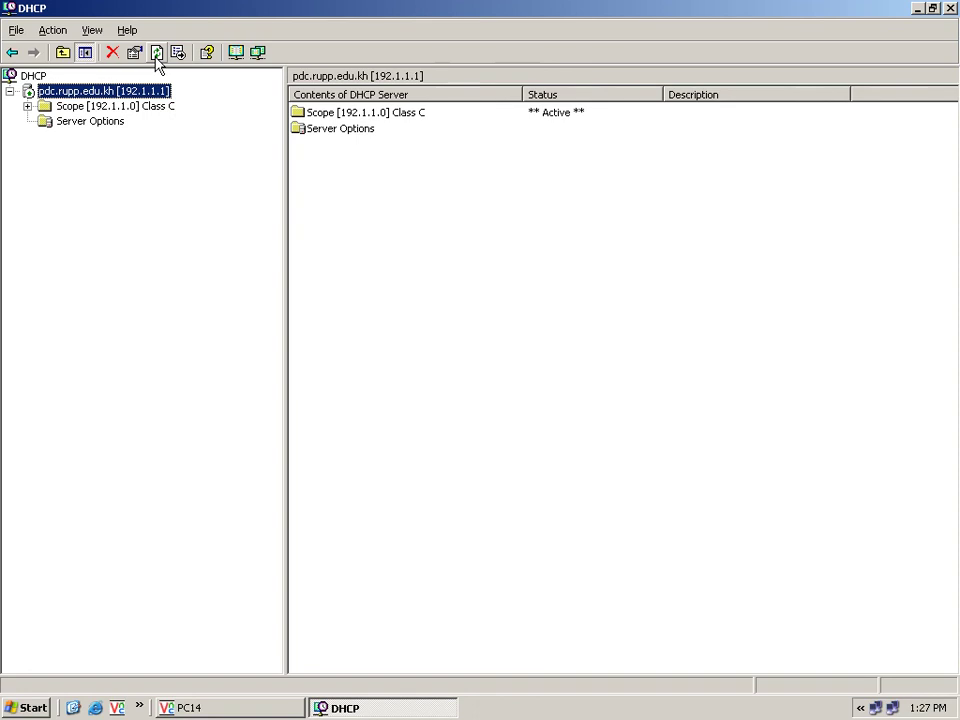
{"action": "left_click", "coordinate": [156, 57]}
{"action": "left_click", "coordinate": [156, 57]}
{"action": "left_click", "coordinate": [28, 106]}
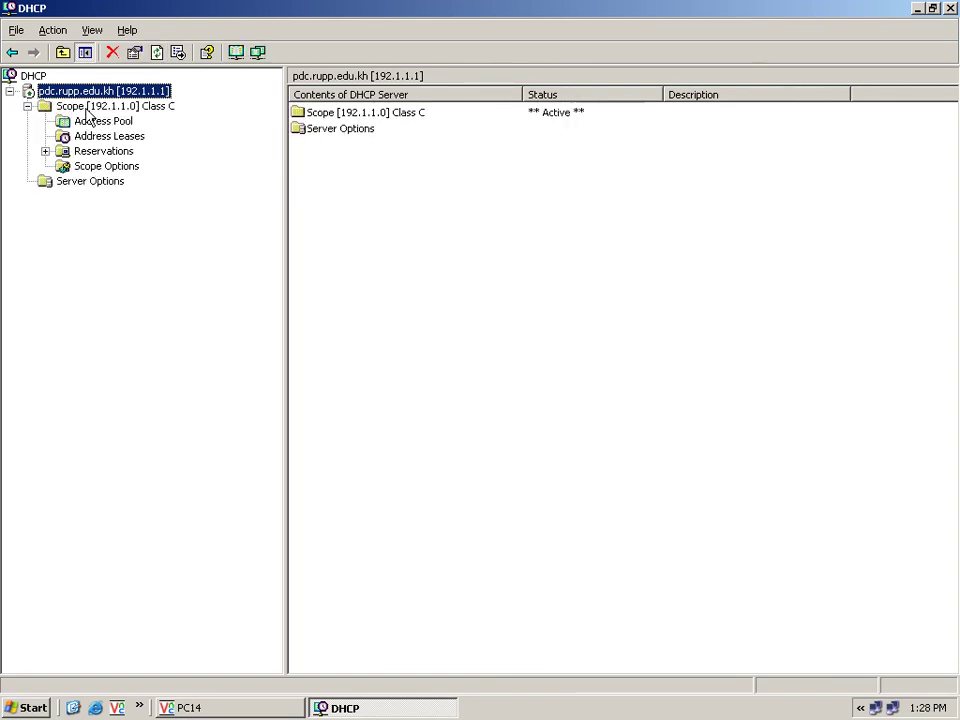
{"action": "left_click", "coordinate": [86, 109]}
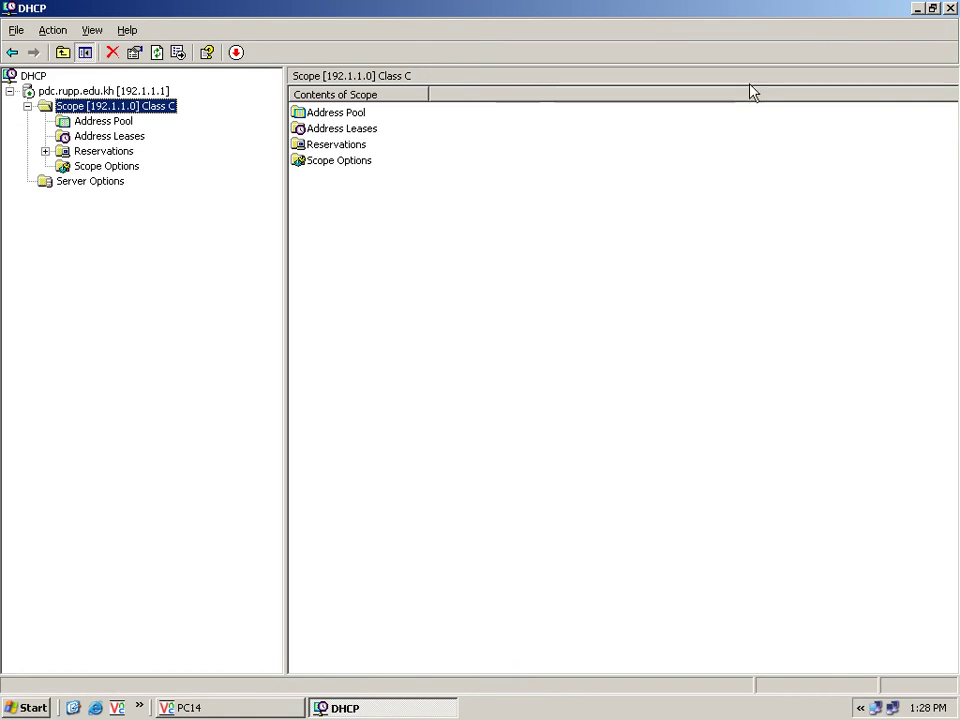
- Minimize the DHCP console and switch to the VNC remote session of PC14
{"action": "left_click", "coordinate": [918, 10]}
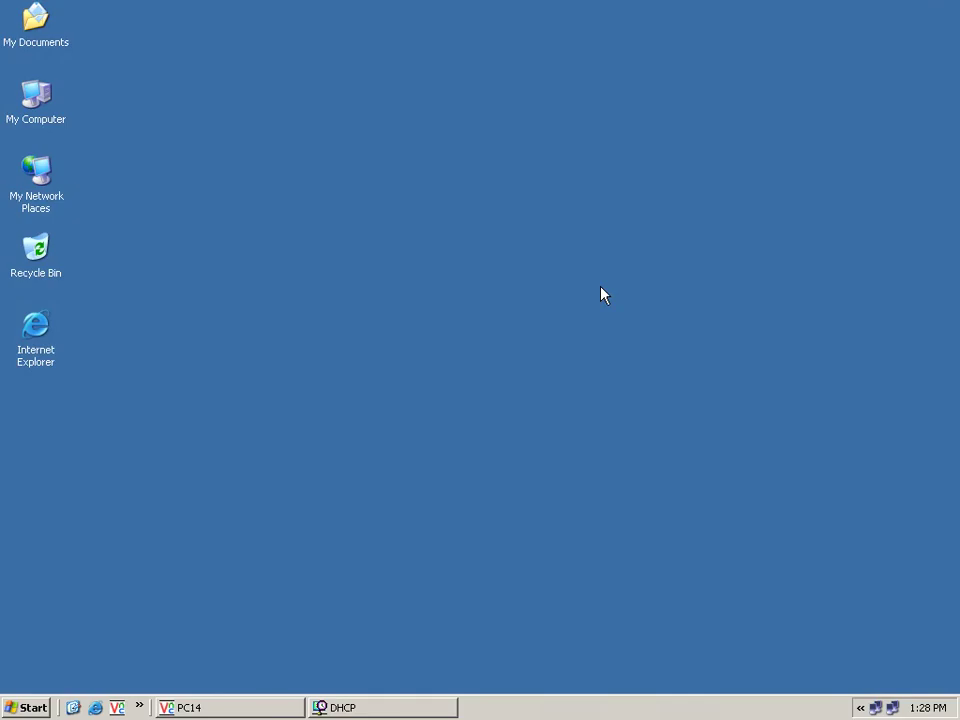
{"action": "left_click", "coordinate": [257, 706]}
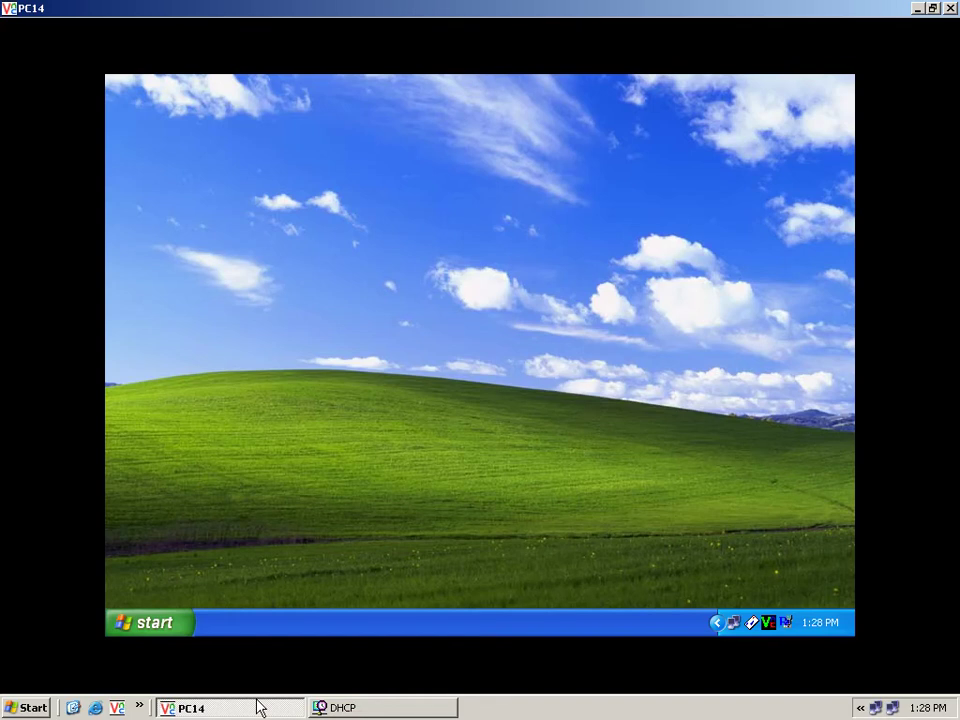
{"action": "double_click", "coordinate": [733, 623]}
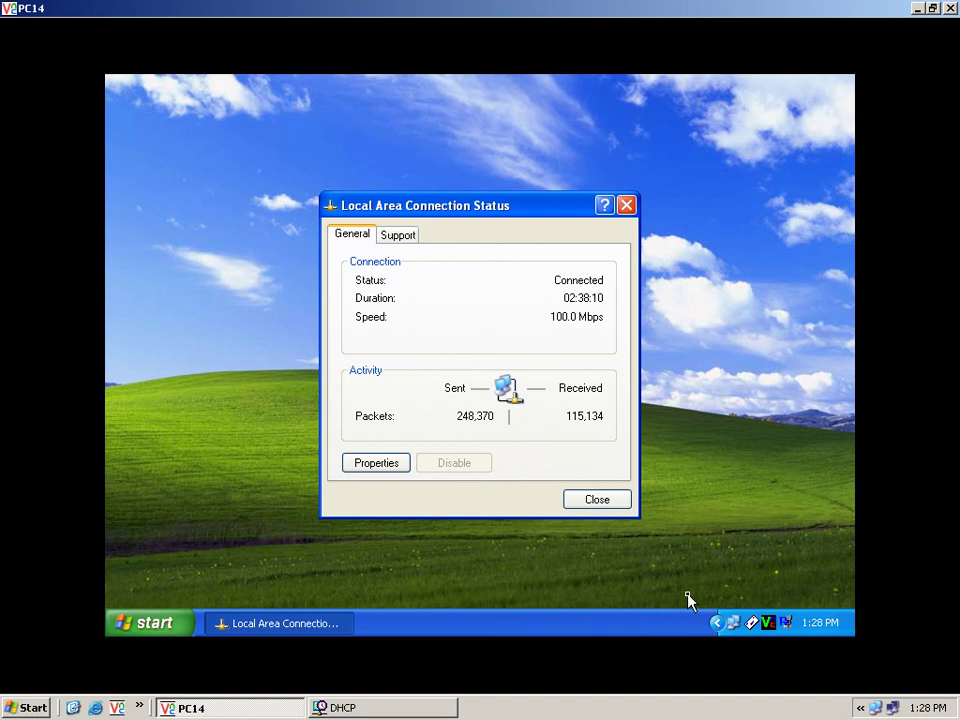
{"action": "left_click", "coordinate": [403, 471]}
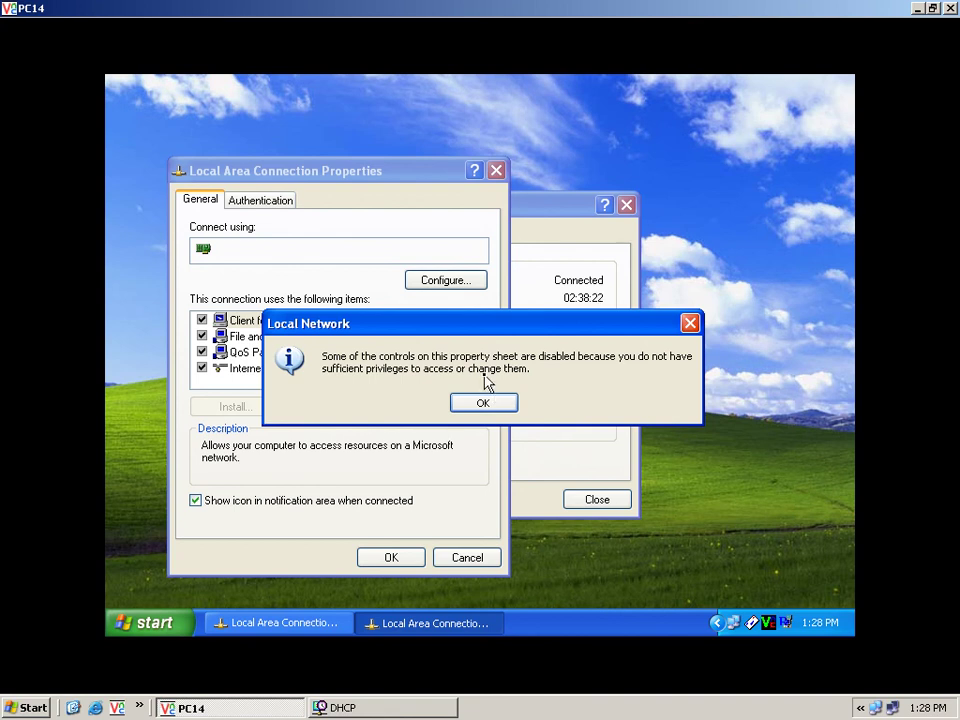
{"action": "left_click", "coordinate": [484, 399]}
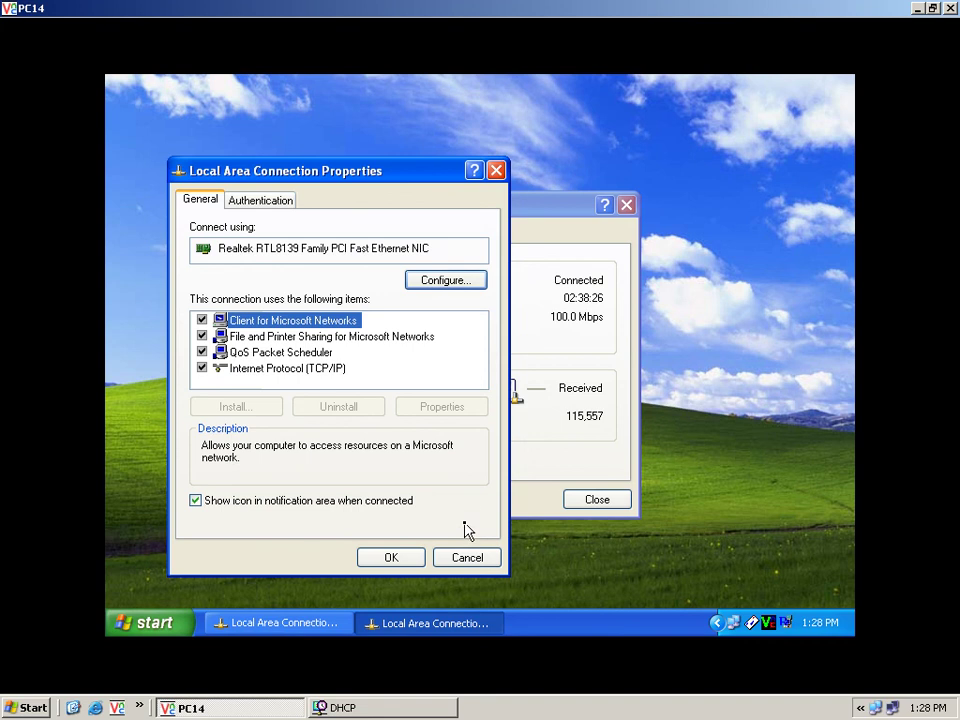
{"action": "left_click", "coordinate": [466, 558]}
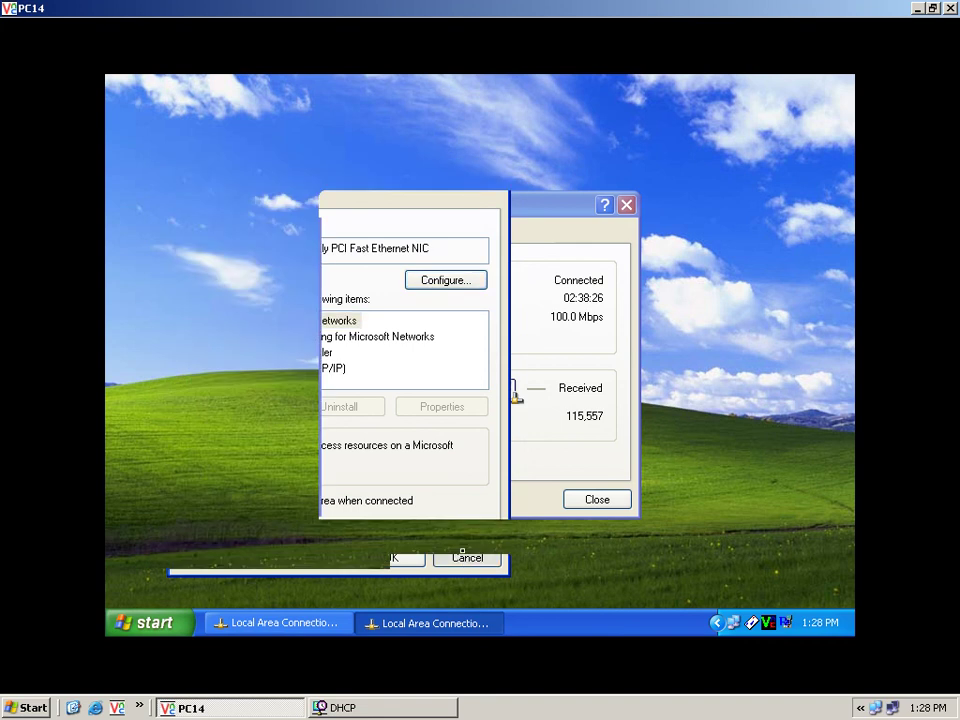
{"action": "left_click", "coordinate": [596, 500]}
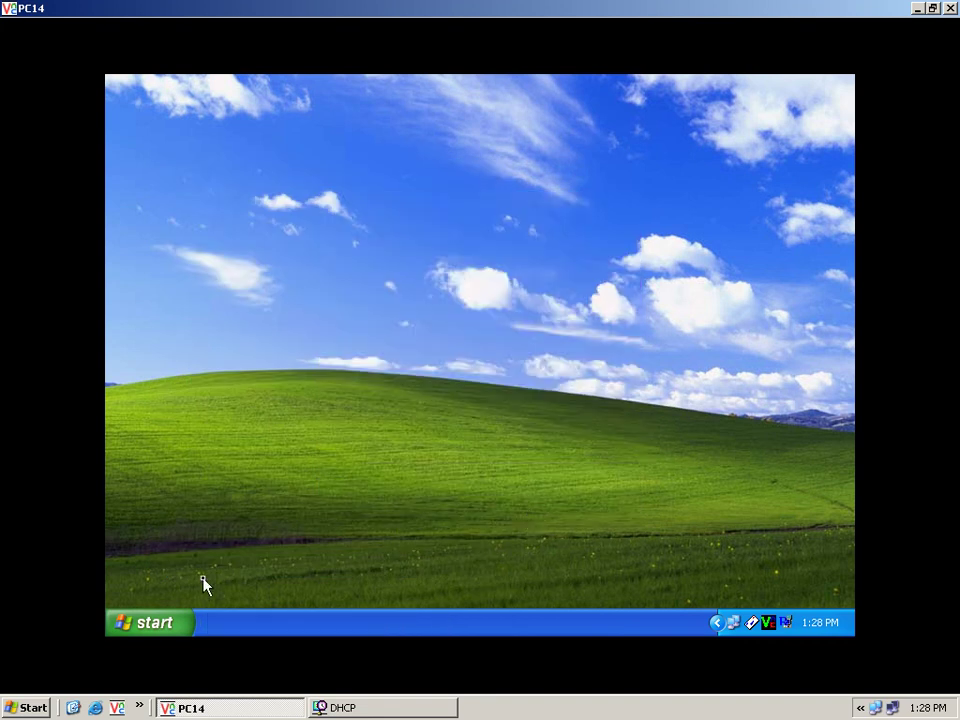
- Log off the current domain user from the PC14 client
{"action": "left_click", "coordinate": [156, 624]}
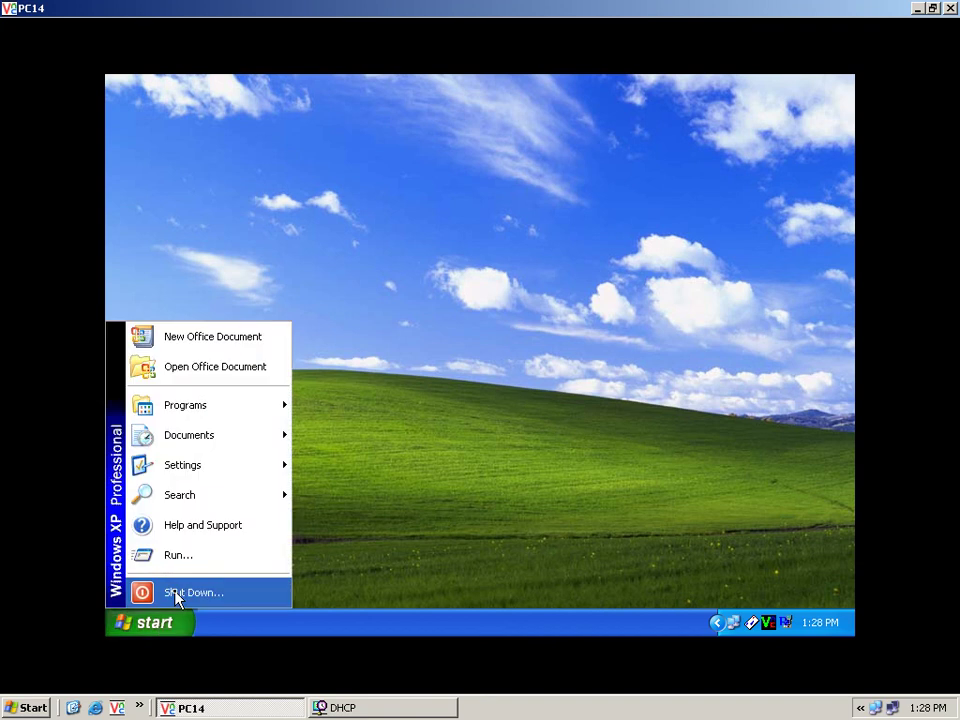
{"action": "left_click", "coordinate": [176, 594]}
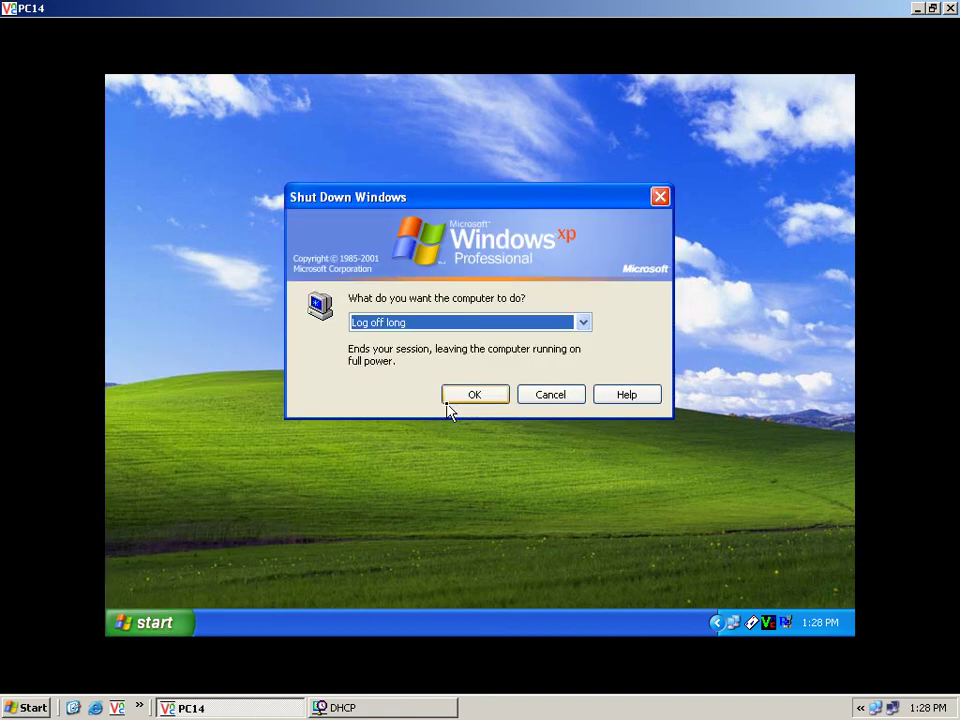
{"action": "left_click", "coordinate": [458, 400]}
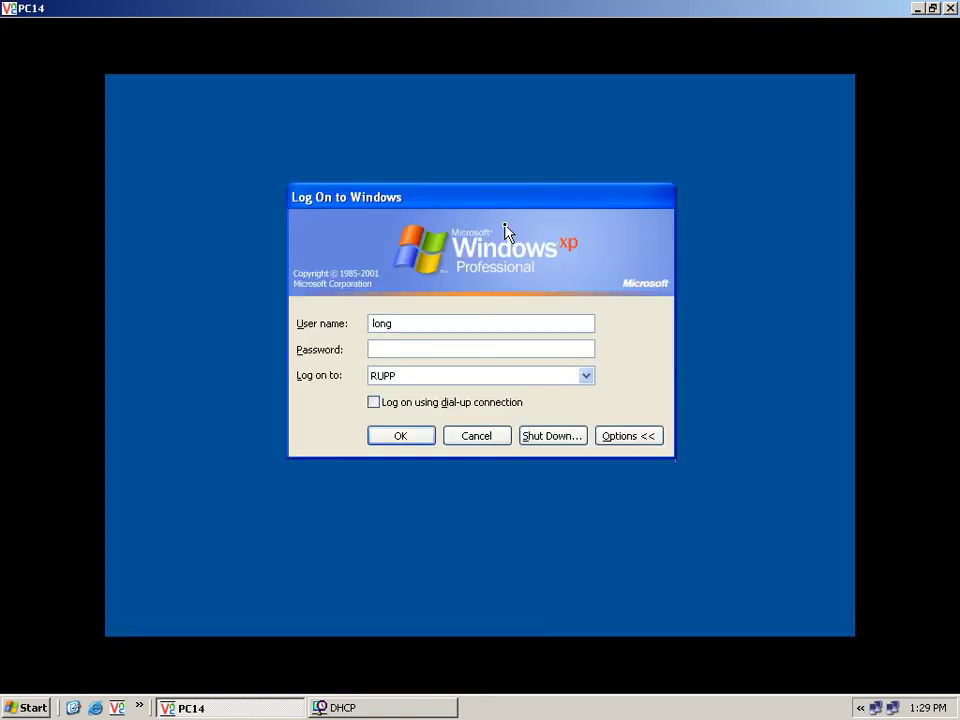
- Log on to PC14 (this computer) with the local account user14, leaving the password blank
{"action": "double_click", "coordinate": [419, 326]}
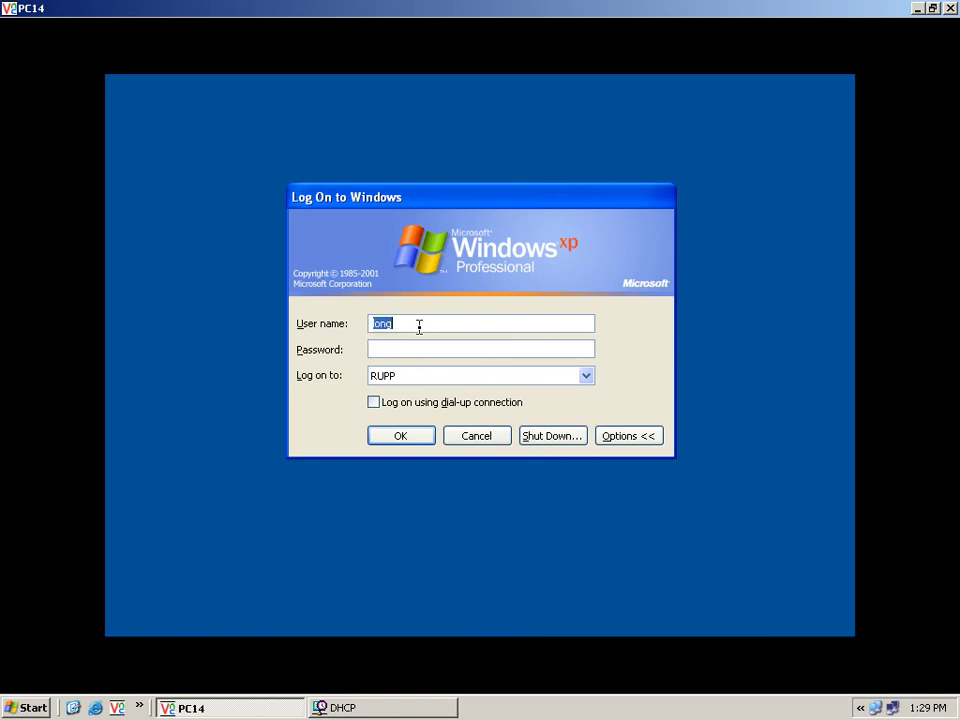
{"action": "type", "text": "user14"}
{"action": "left_click", "coordinate": [510, 379]}
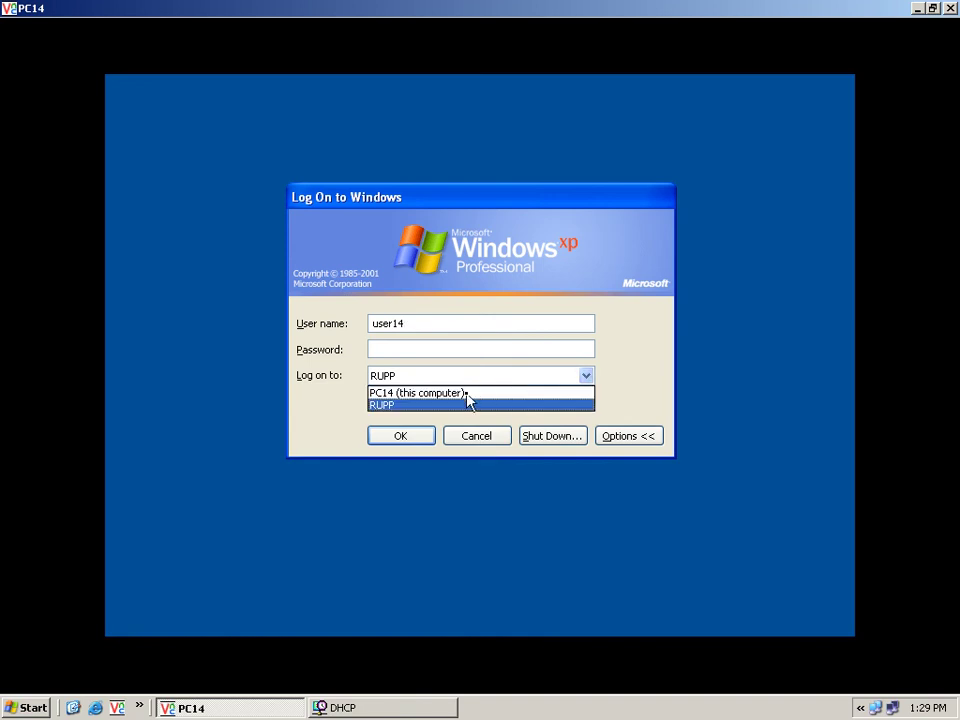
{"action": "left_click", "coordinate": [465, 393]}
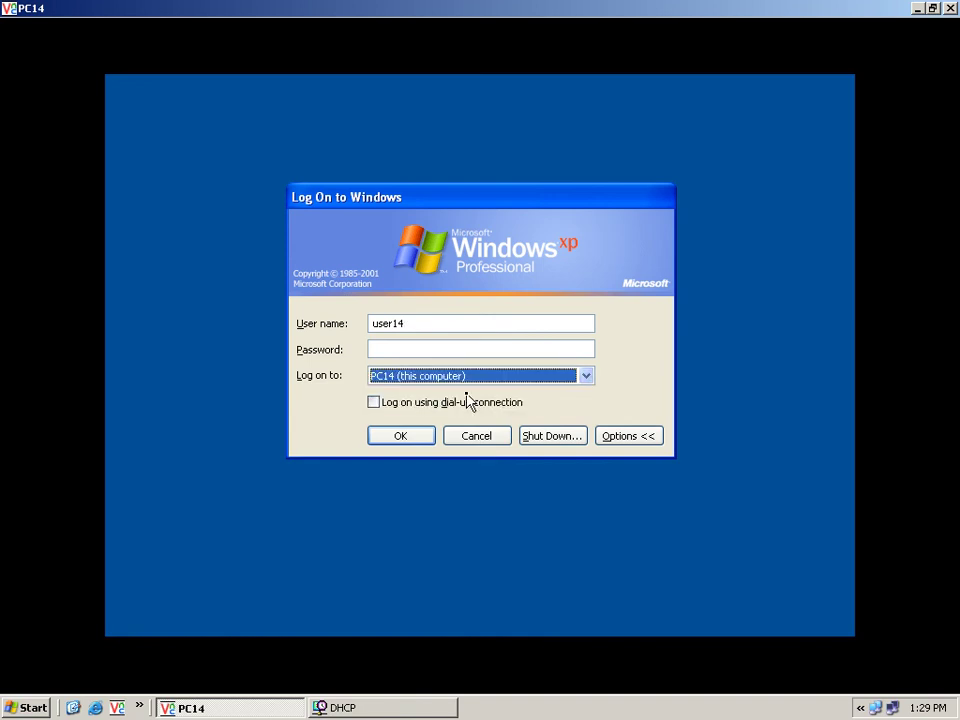
{"action": "left_click", "coordinate": [431, 347]}
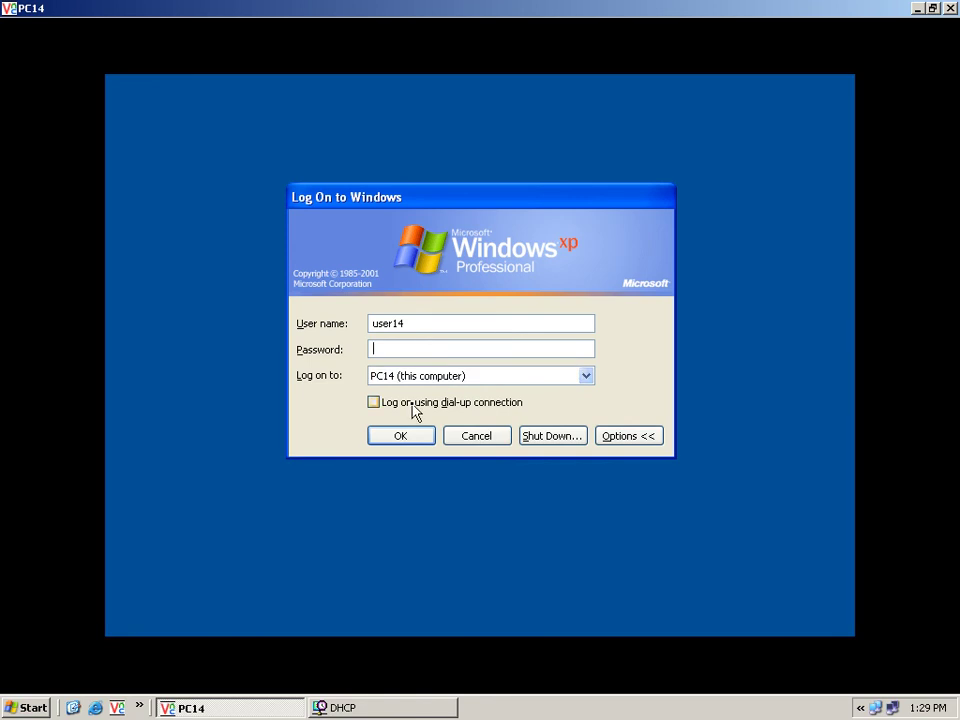
{"action": "left_click", "coordinate": [409, 437]}
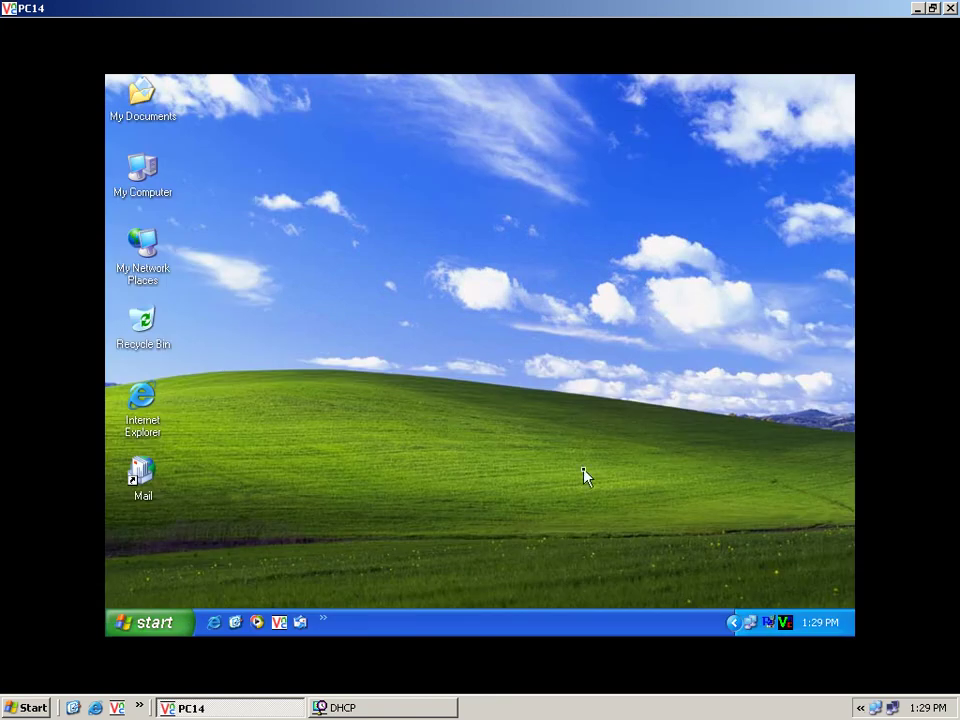
- Set the client's Local Area Connection TCP/IP properties to obtain the IP and DNS server addresses automatically, and dismiss the VNC Viewer error
{"action": "left_click", "coordinate": [752, 628]}
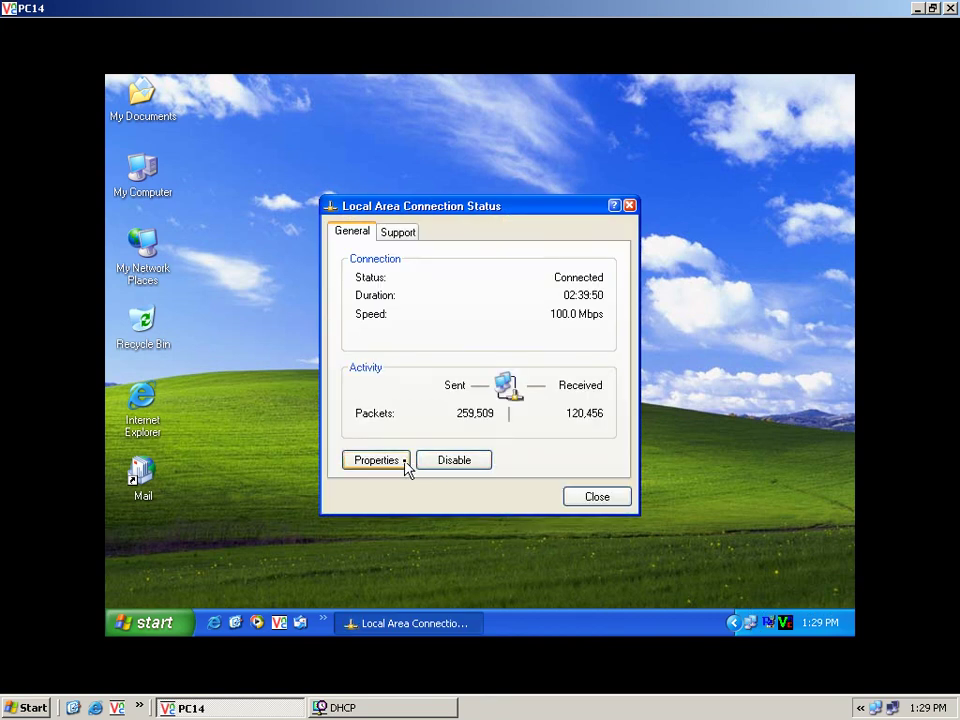
{"action": "left_click", "coordinate": [394, 461]}
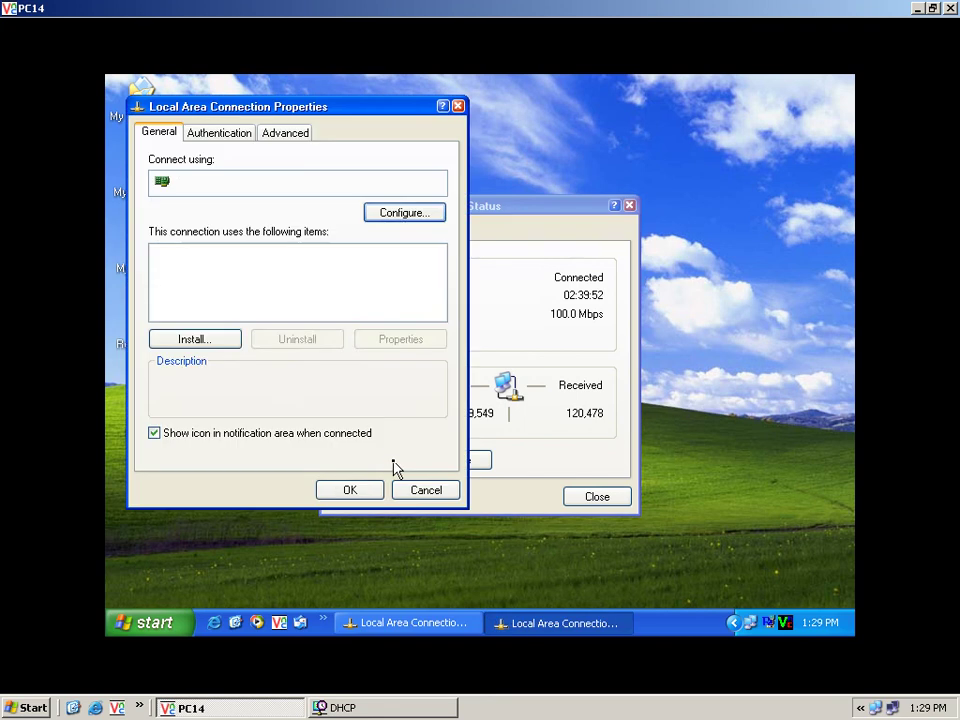
{"action": "left_click", "coordinate": [289, 303]}
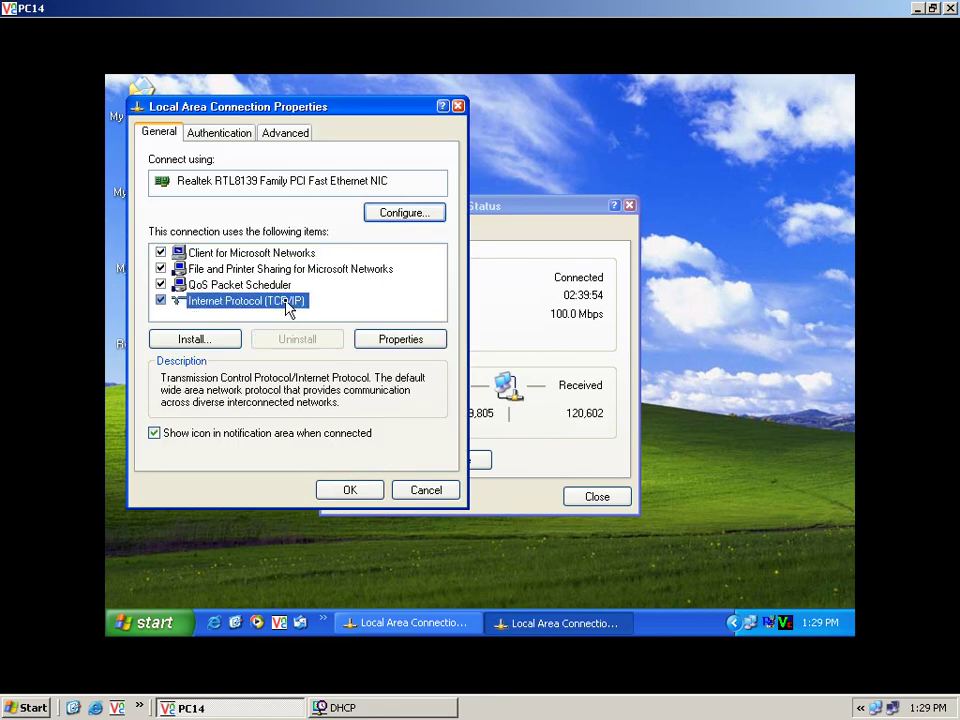
{"action": "left_click", "coordinate": [390, 340]}
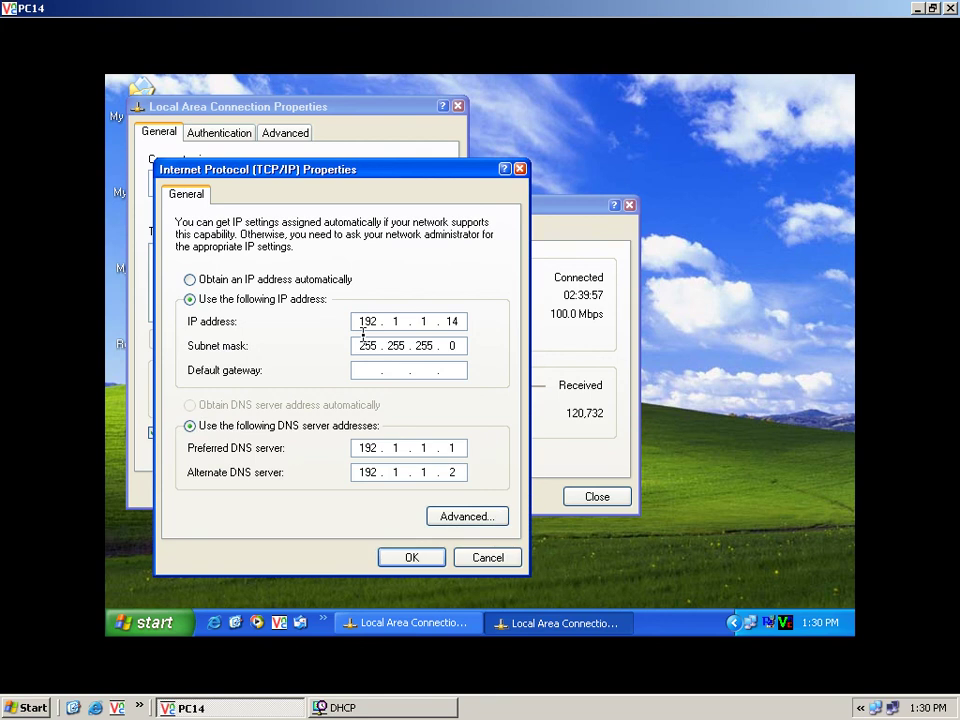
{"action": "left_click", "coordinate": [250, 286]}
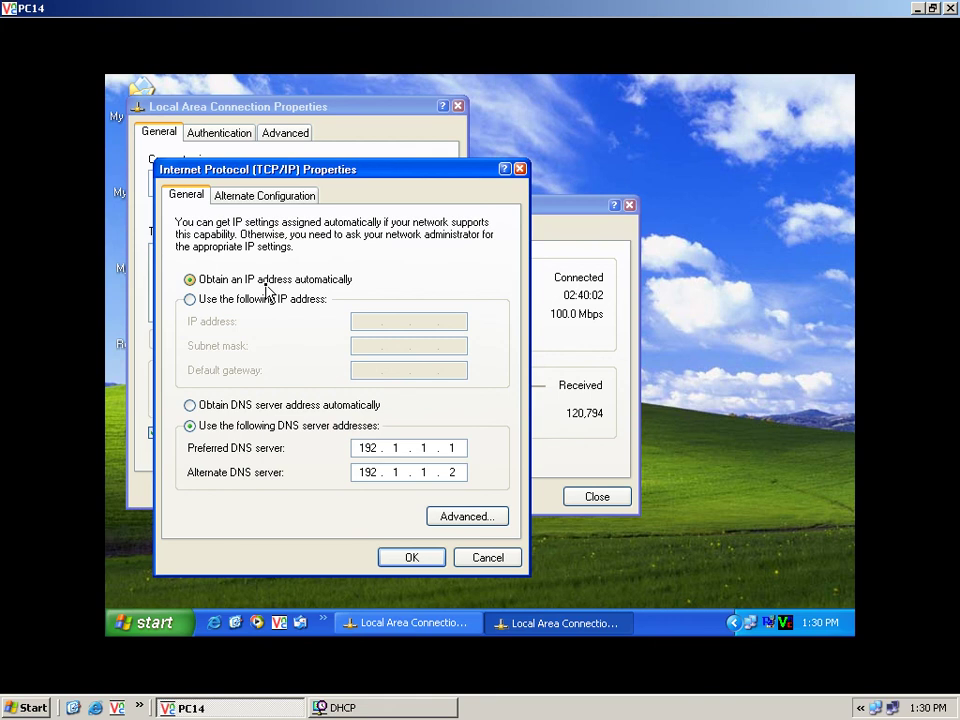
{"action": "left_click", "coordinate": [277, 407]}
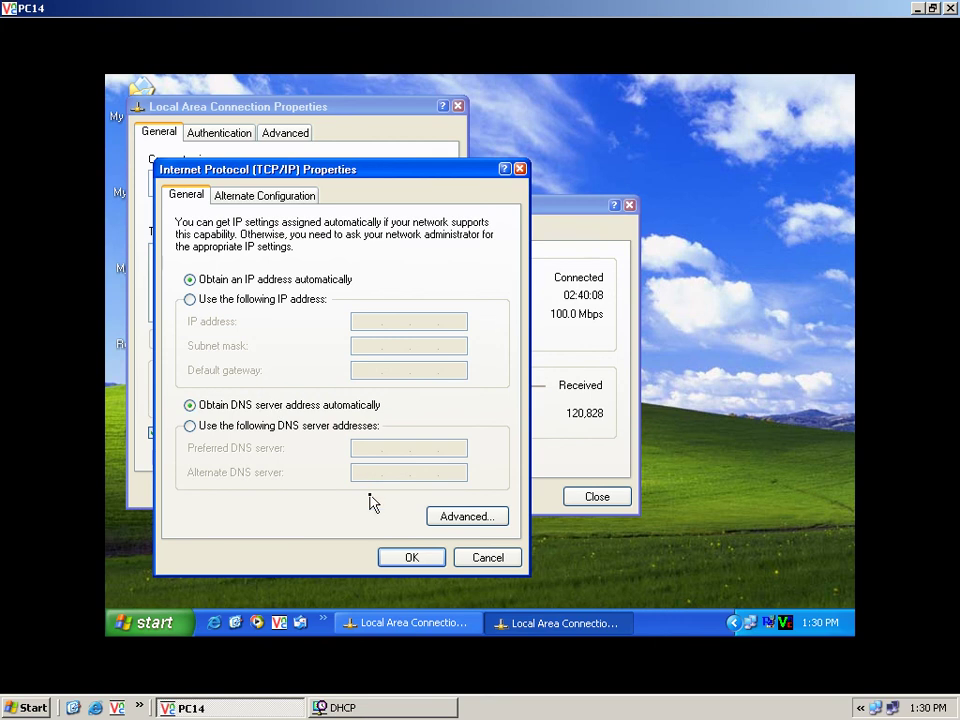
{"action": "left_click", "coordinate": [403, 558]}
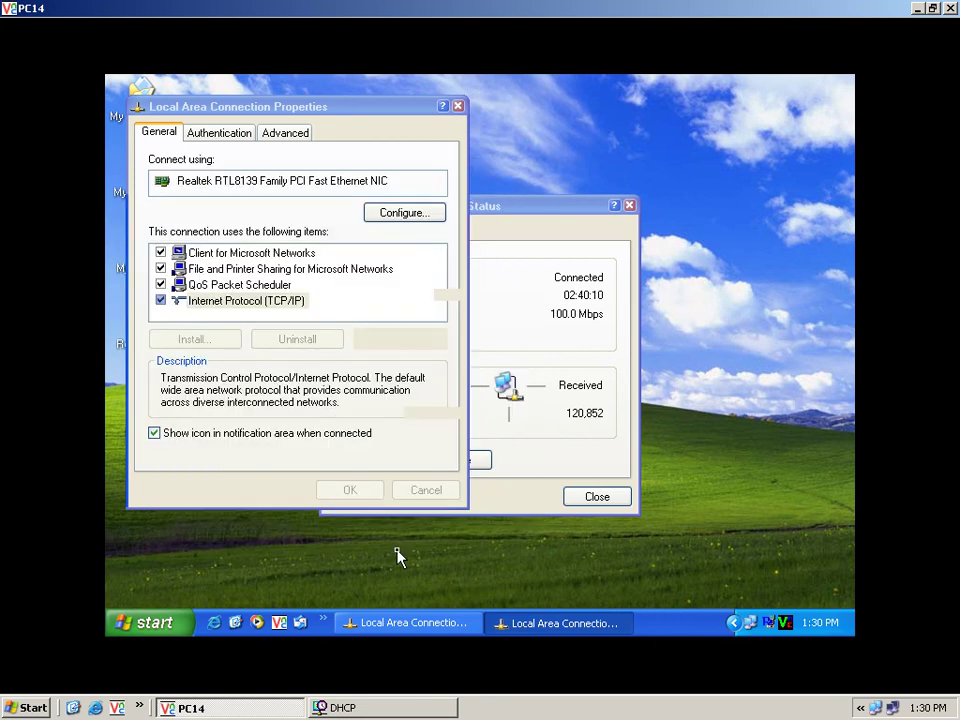
{"action": "left_click", "coordinate": [356, 490]}
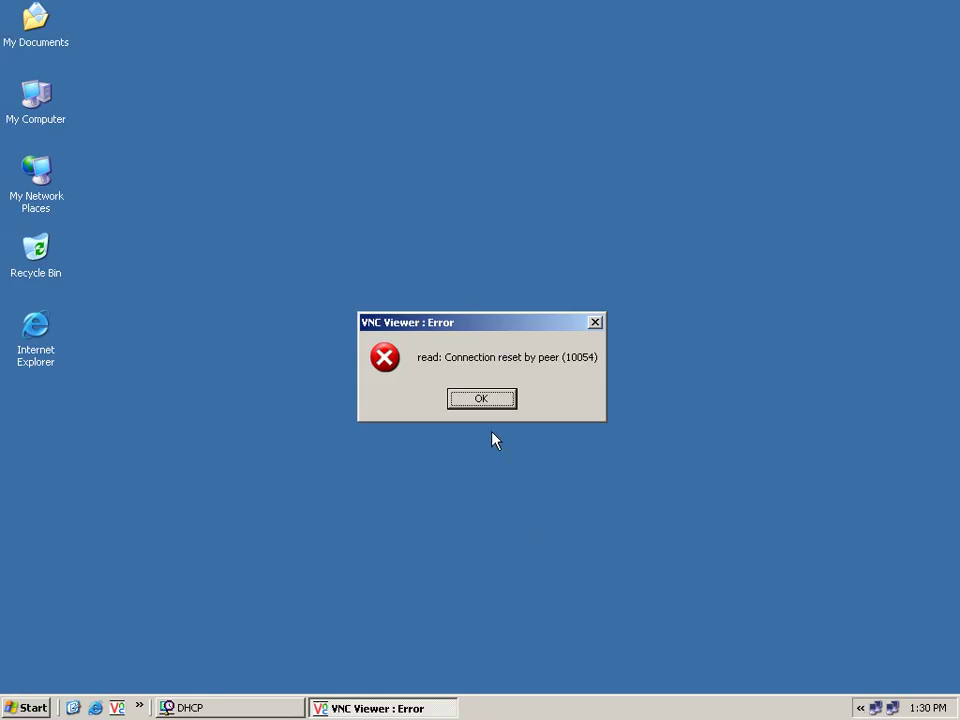
{"action": "left_click", "coordinate": [480, 402]}
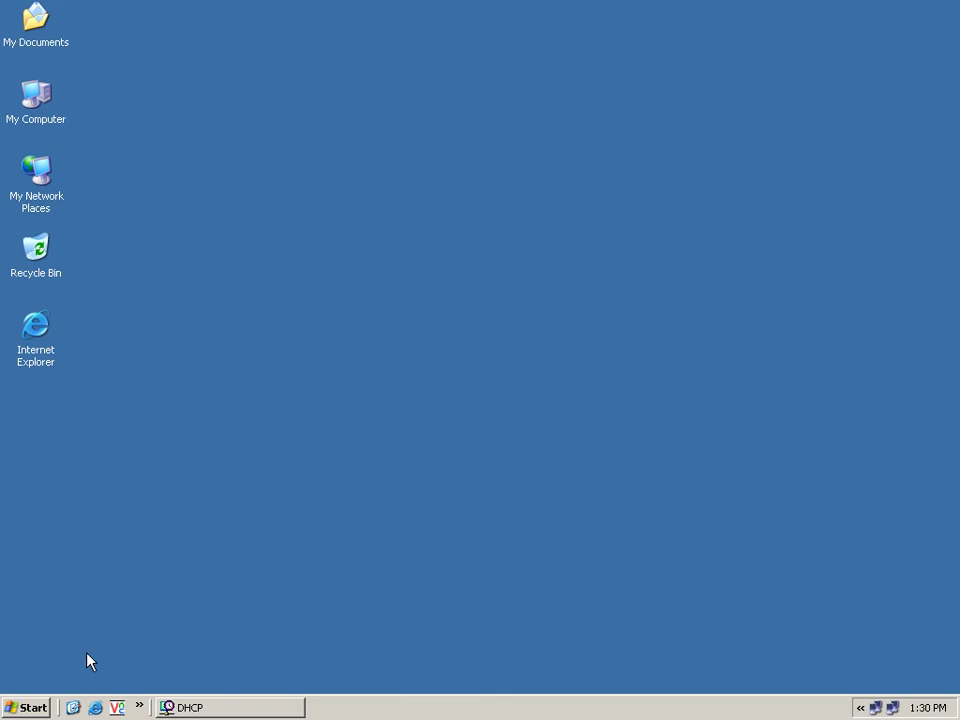
- Open a command prompt on the server by running cmd and move its window toward the middle of the desktop
{"action": "left_click", "coordinate": [36, 706]}
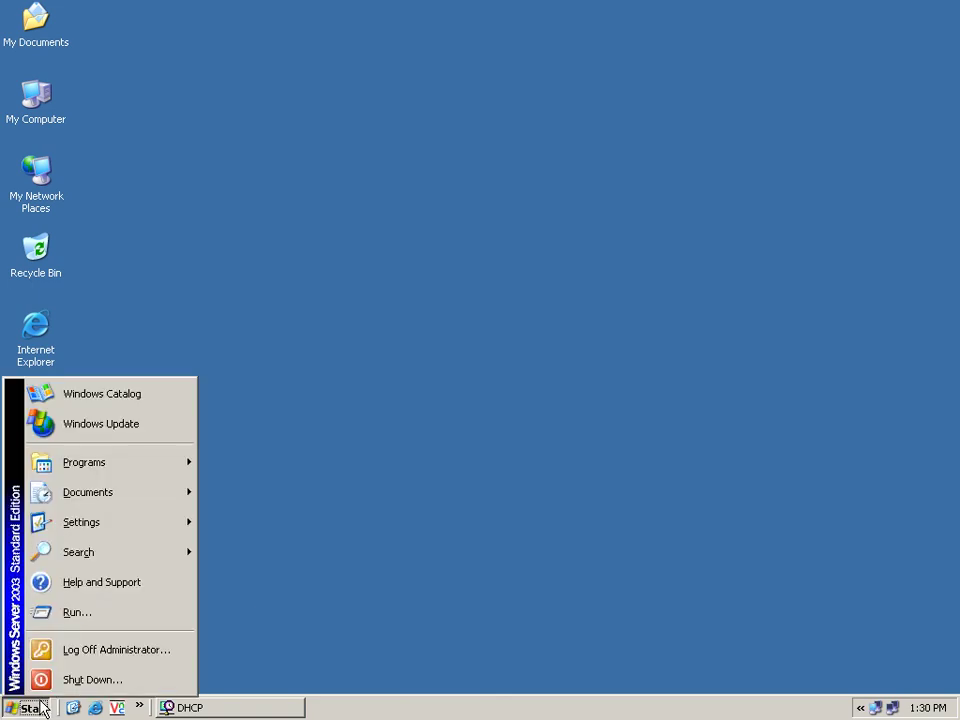
{"action": "left_click", "coordinate": [95, 622]}
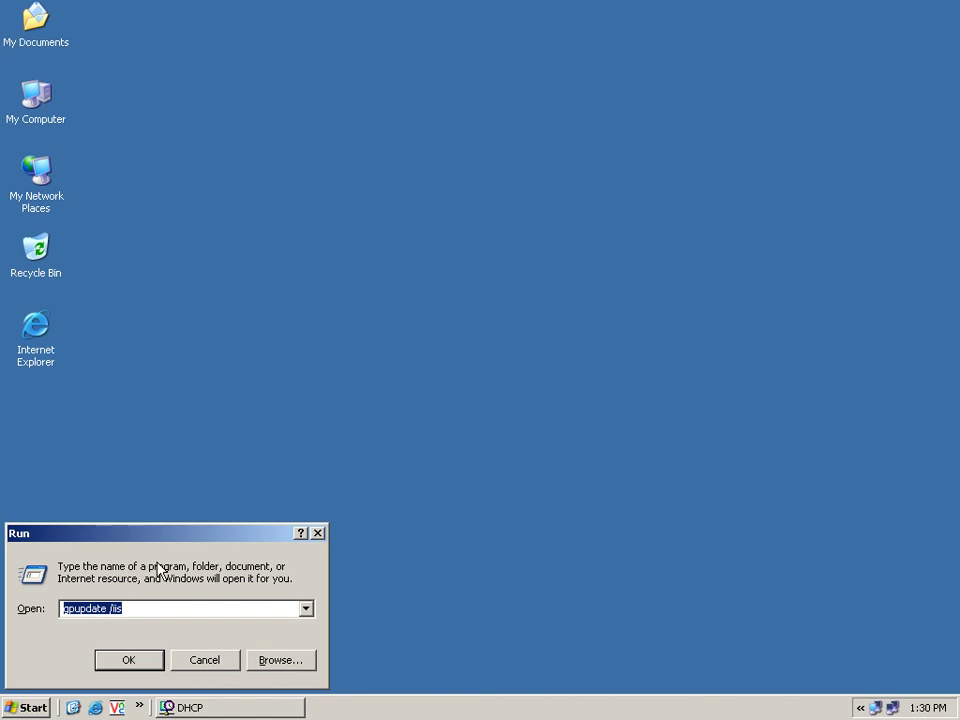
{"action": "left_click_drag", "start_coordinate": [176, 536], "coordinate": [310, 444]}
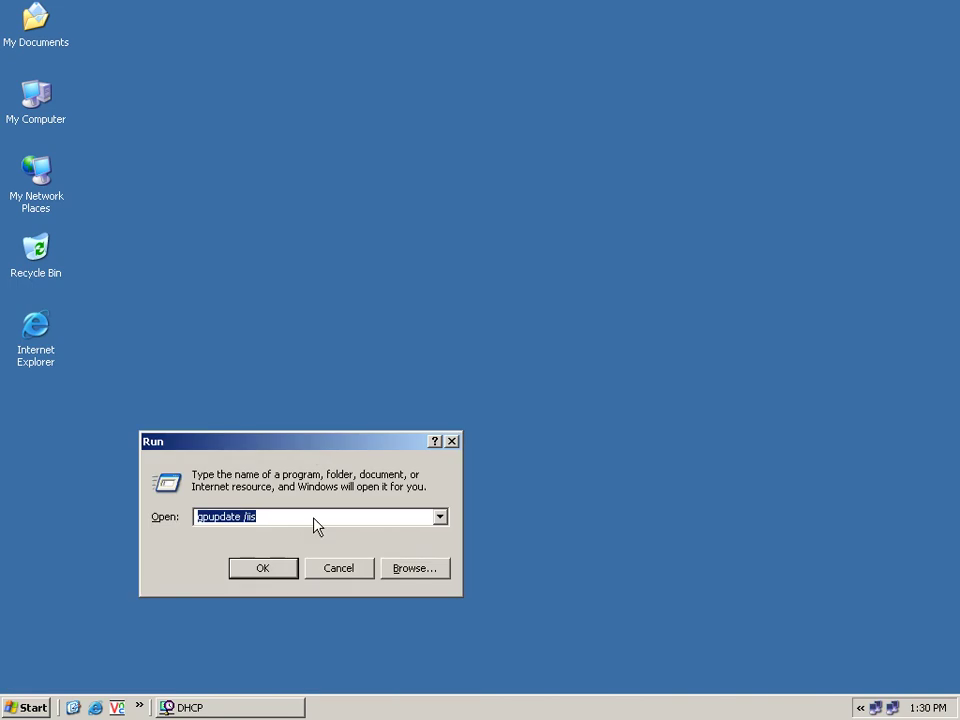
{"action": "type", "text": "cmd"}
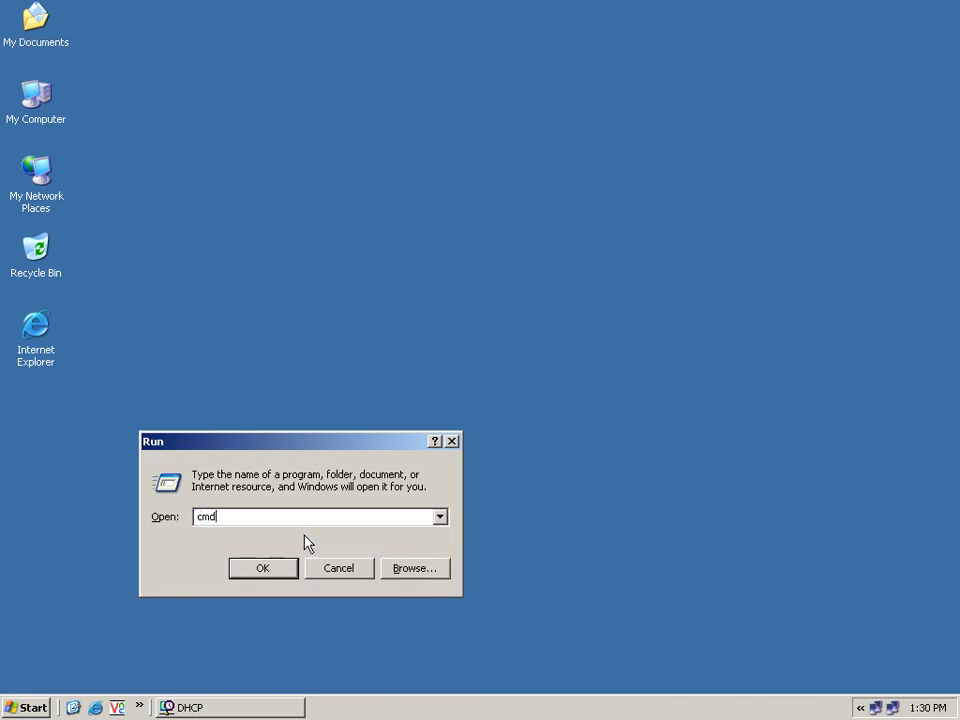
{"action": "key", "text": "Return"}
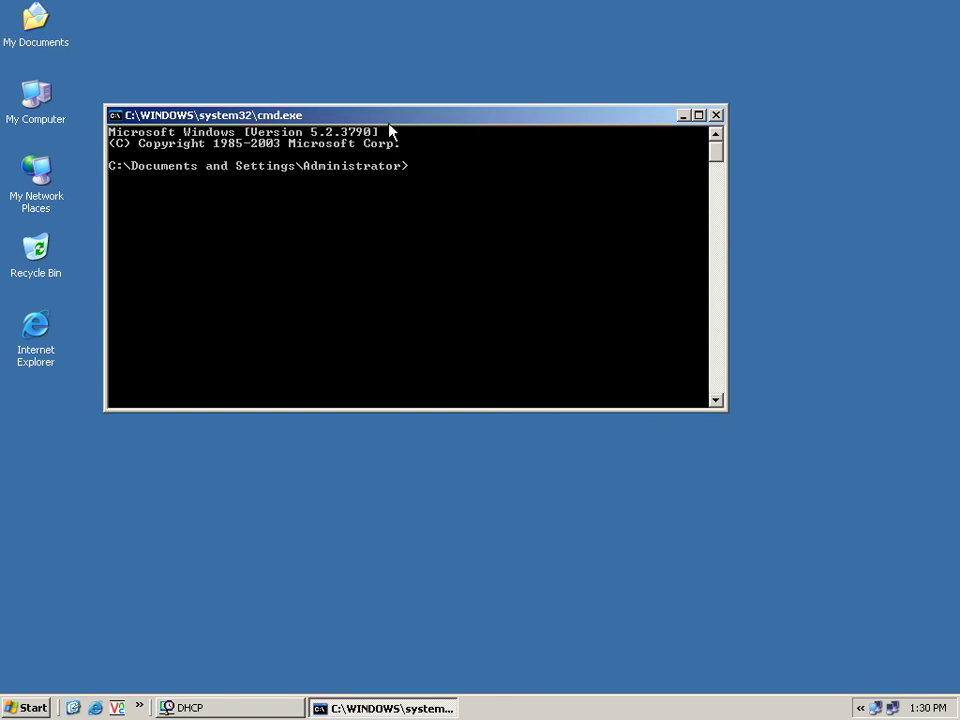
{"action": "left_click_drag", "start_coordinate": [394, 114], "coordinate": [477, 142]}
- Change to the root of drive C with cd\ and release the IP addresses with ipconfig /release
{"action": "type", "text": "cd"}
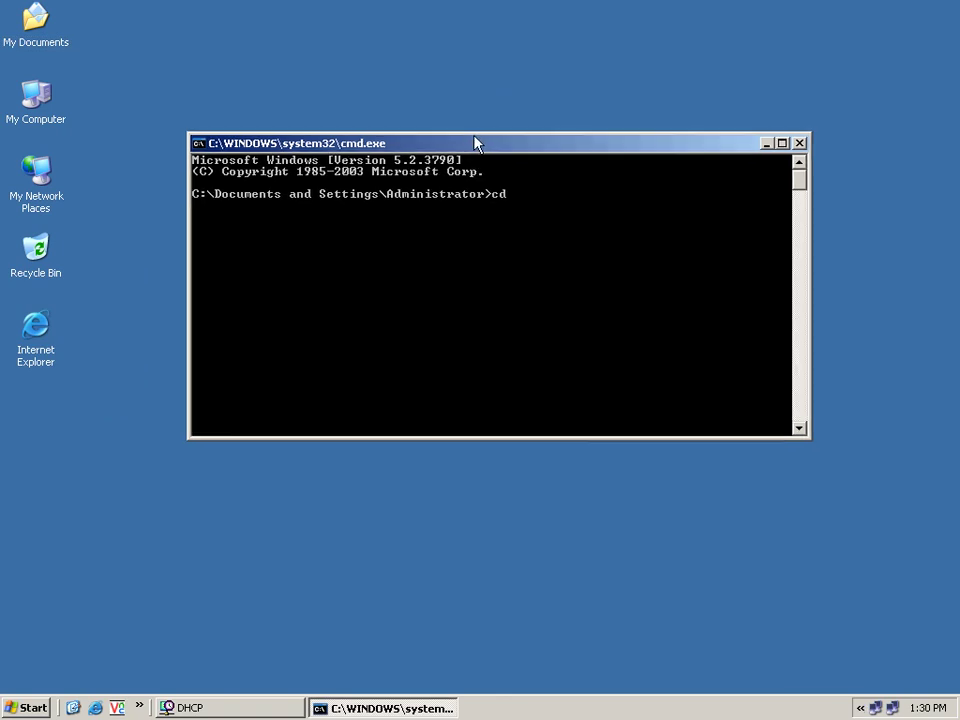
{"action": "type", "text": "\\"}
{"action": "key", "text": "Return"}
{"action": "type", "text": "ipco"}
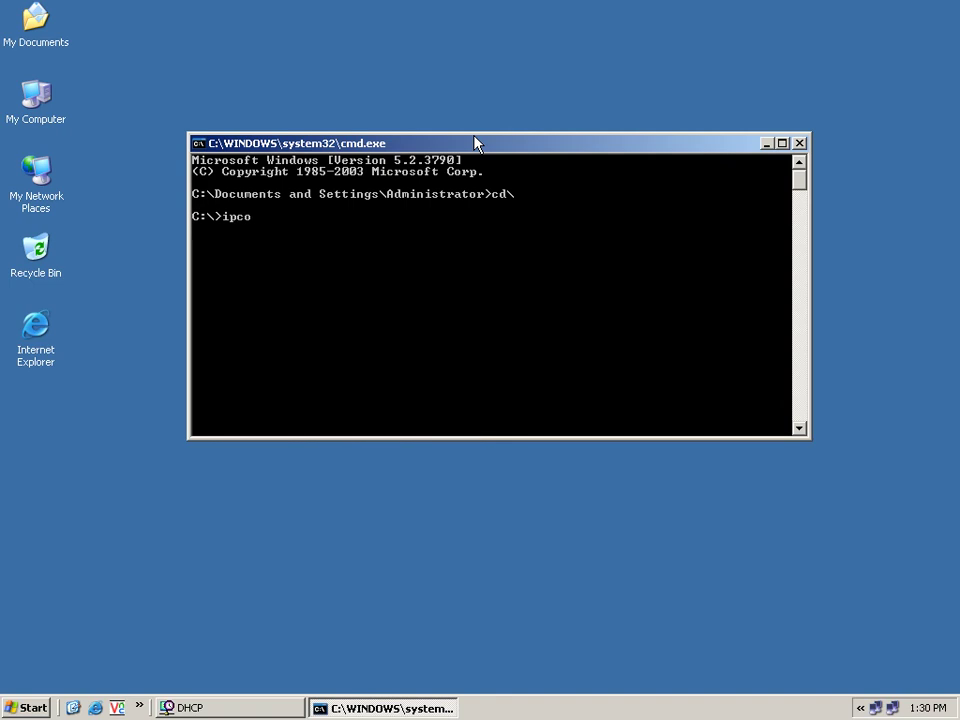
{"action": "type", "text": "nfig /release"}
{"action": "key", "text": "Return"}
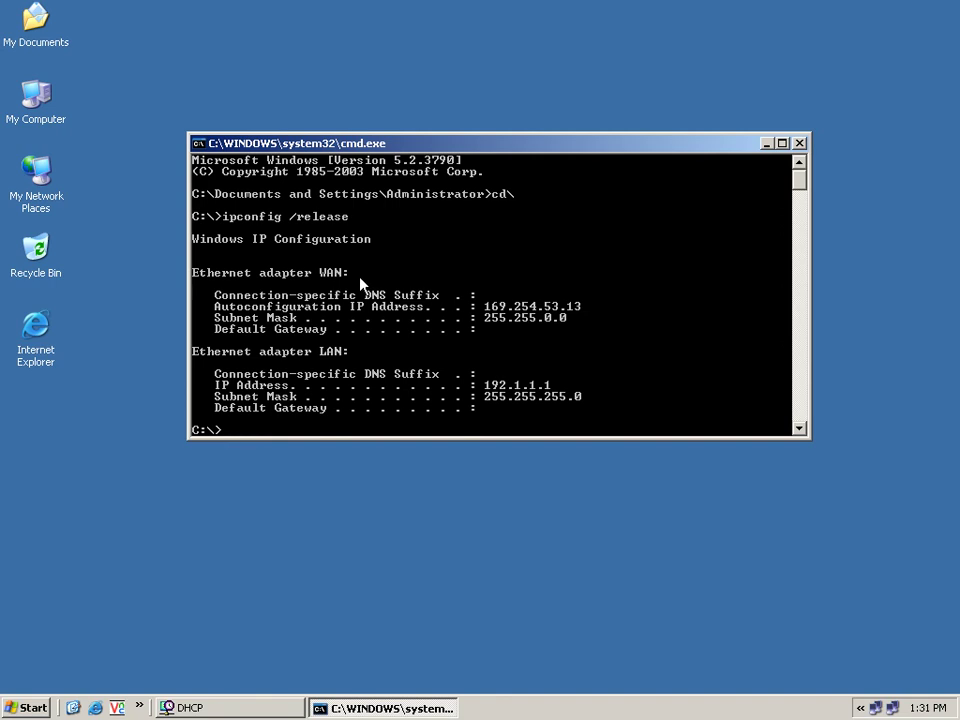
- Request new IP addresses with ipconfig /renew and exit the command prompt
{"action": "key", "text": "Up"}
{"action": "key", "text": "BackSpace"}
{"action": "key", "text": "BackSpace"}
{"action": "key", "text": "BackSpace"}
{"action": "key", "text": "BackSpace"}
{"action": "key", "text": "BackSpace"}
{"action": "type", "text": "nenew"}
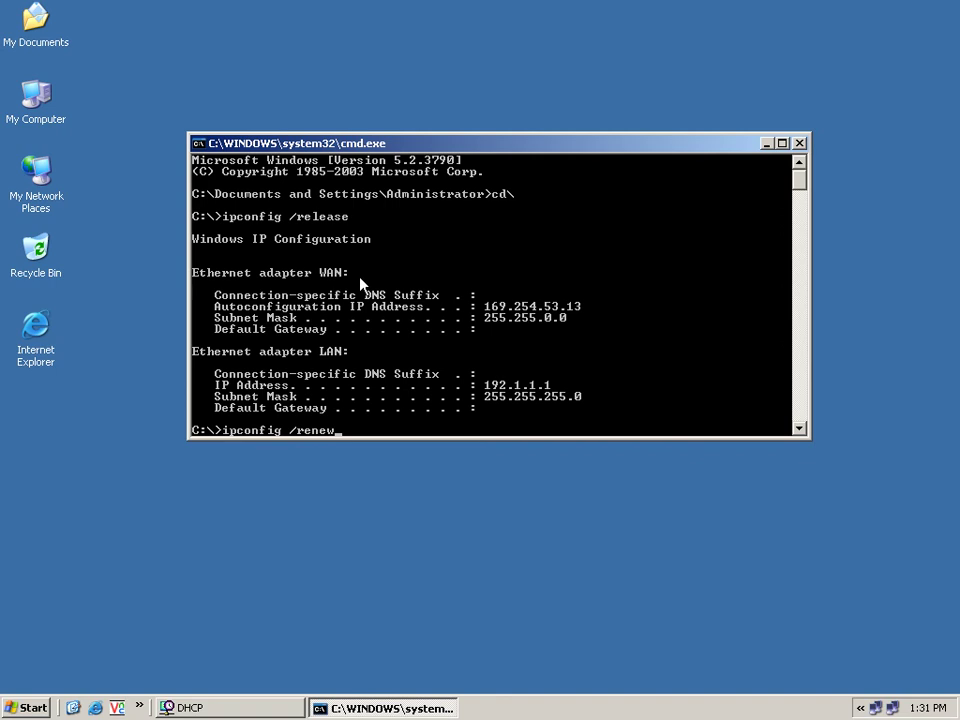
{"action": "key", "text": "Return"}
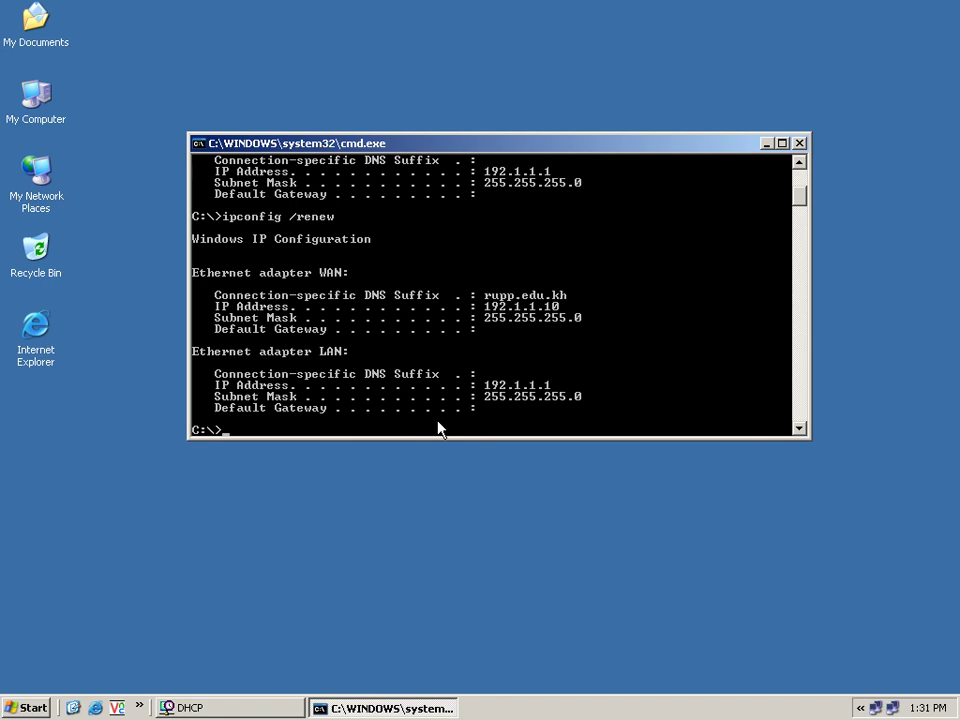
{"action": "type", "text": "exit"}
{"action": "key", "text": "Return"}
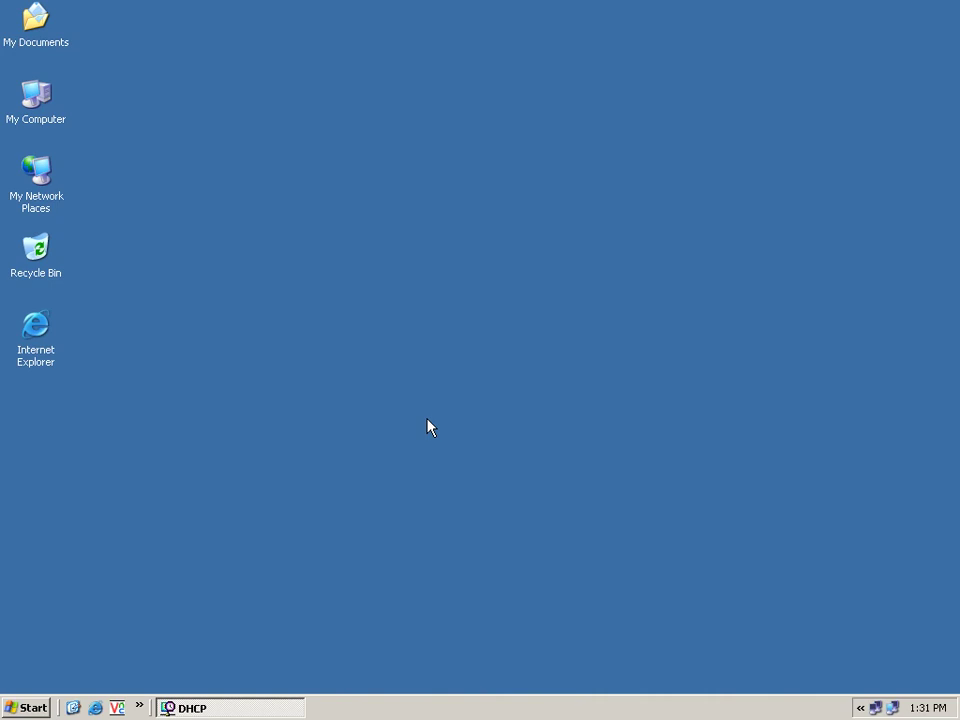